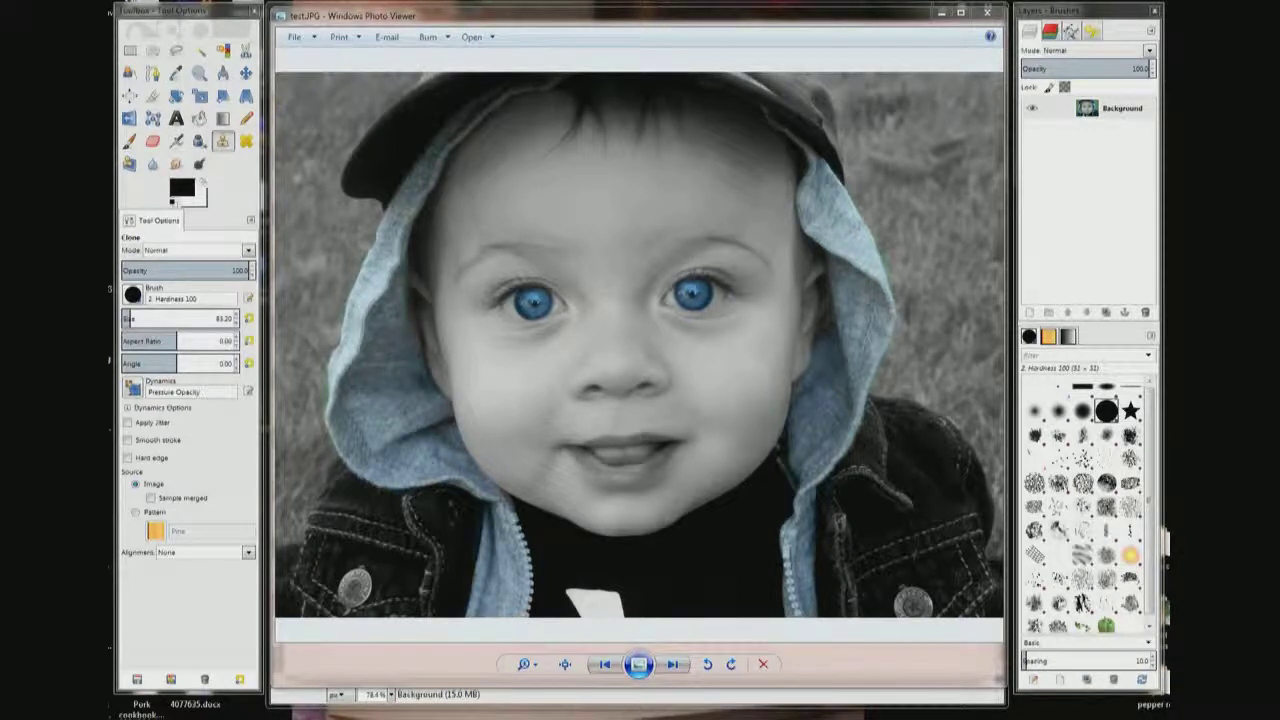
# Close the finished example photo and add an alpha channel to the Background layer in GIMP.
pyautogui.click(990, 16)
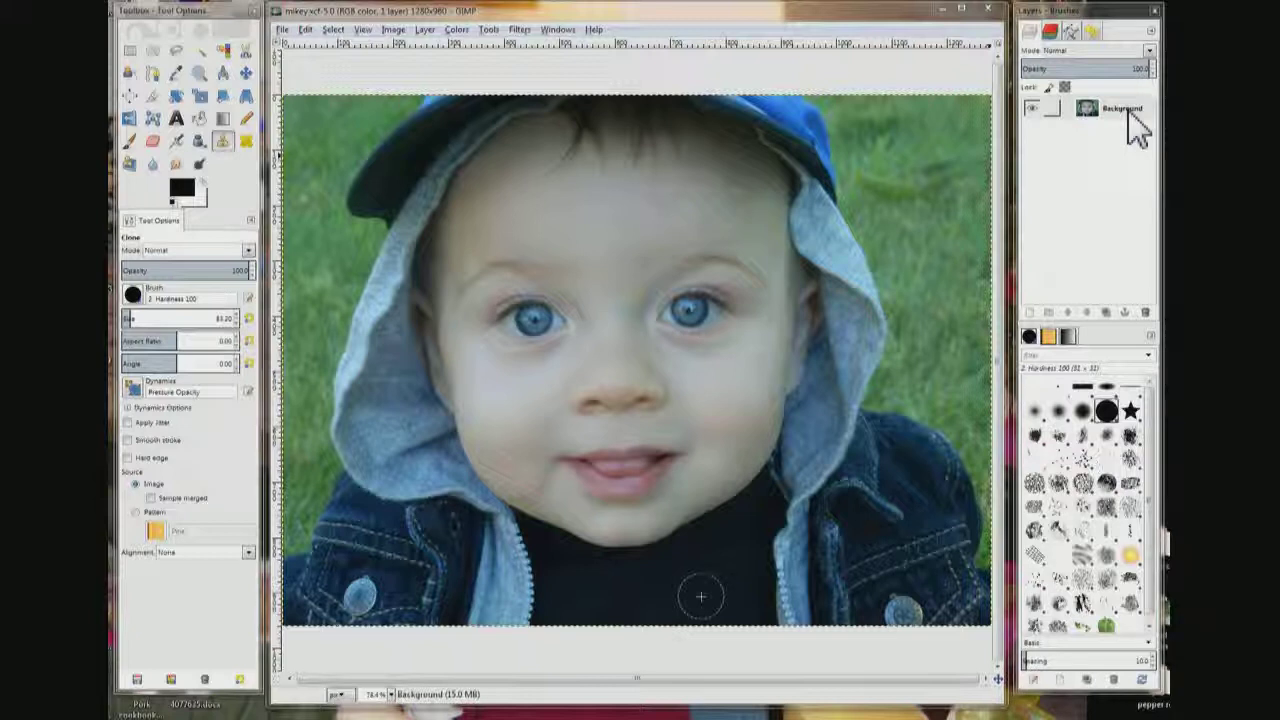
pyautogui.rightClick(1137, 127)
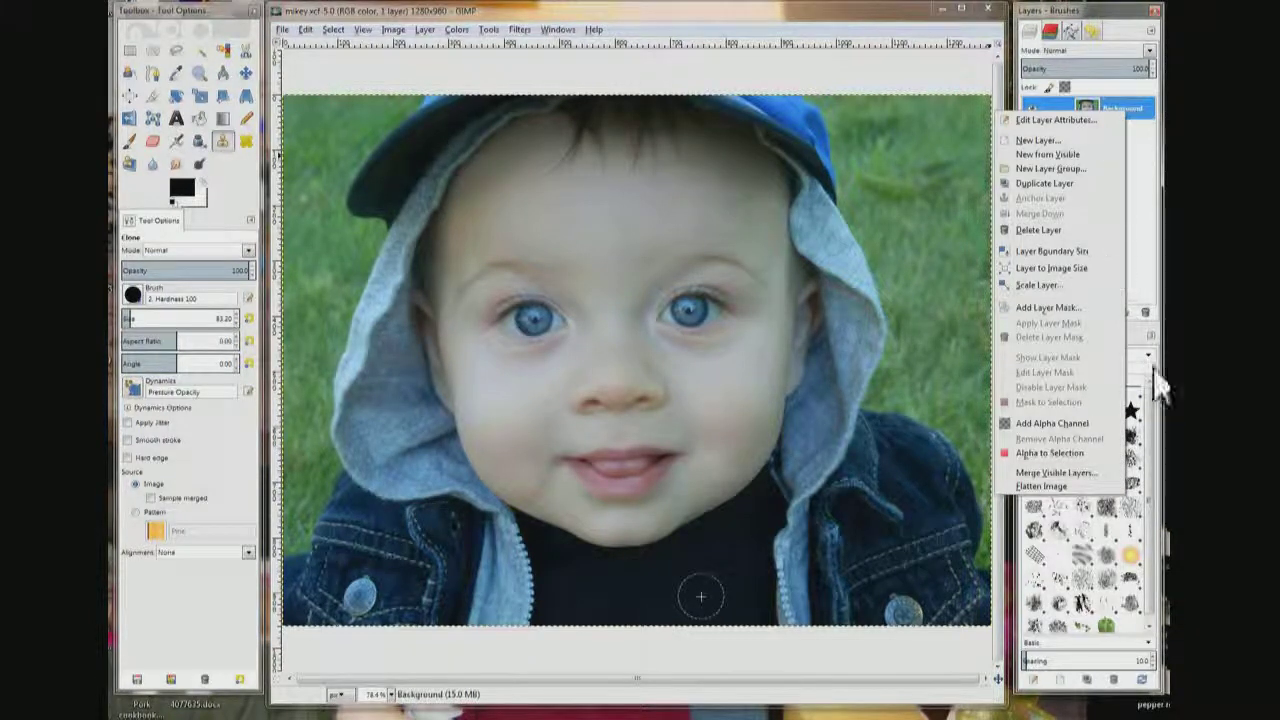
pyautogui.click(1097, 423)
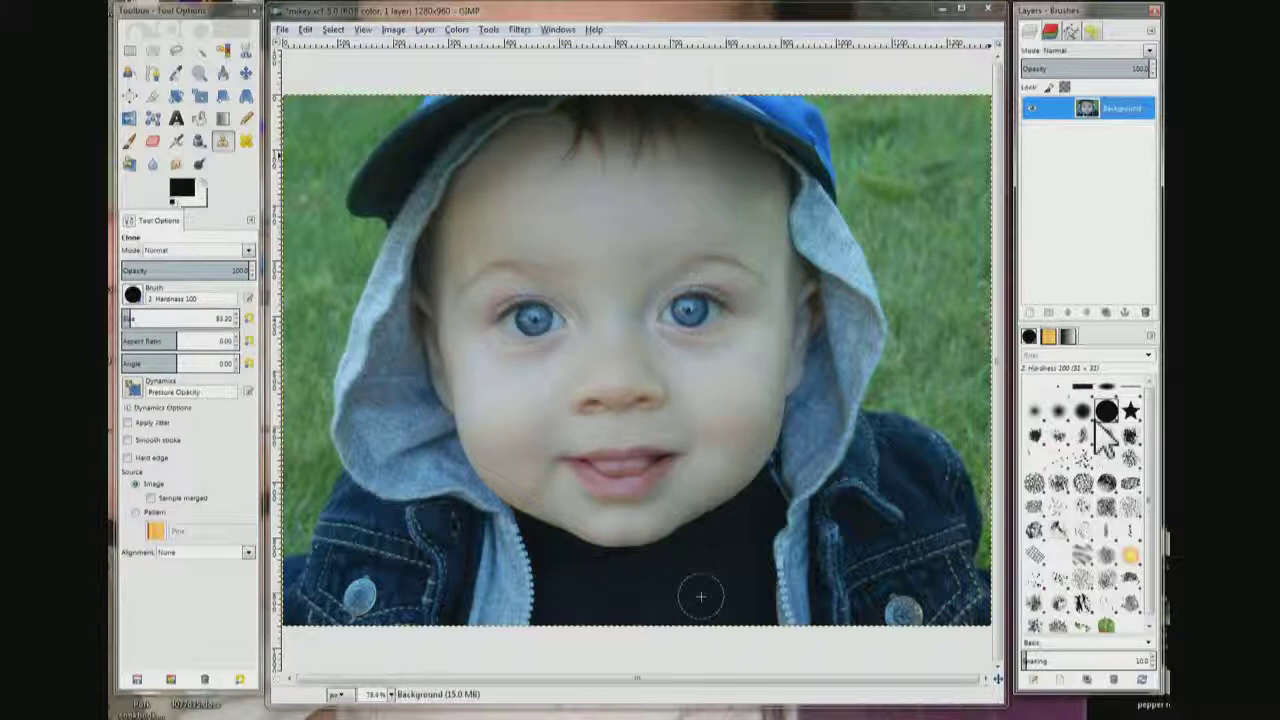
# Duplicate the Background layer twice.
pyautogui.click(1110, 311)
pyautogui.click(1105, 312)
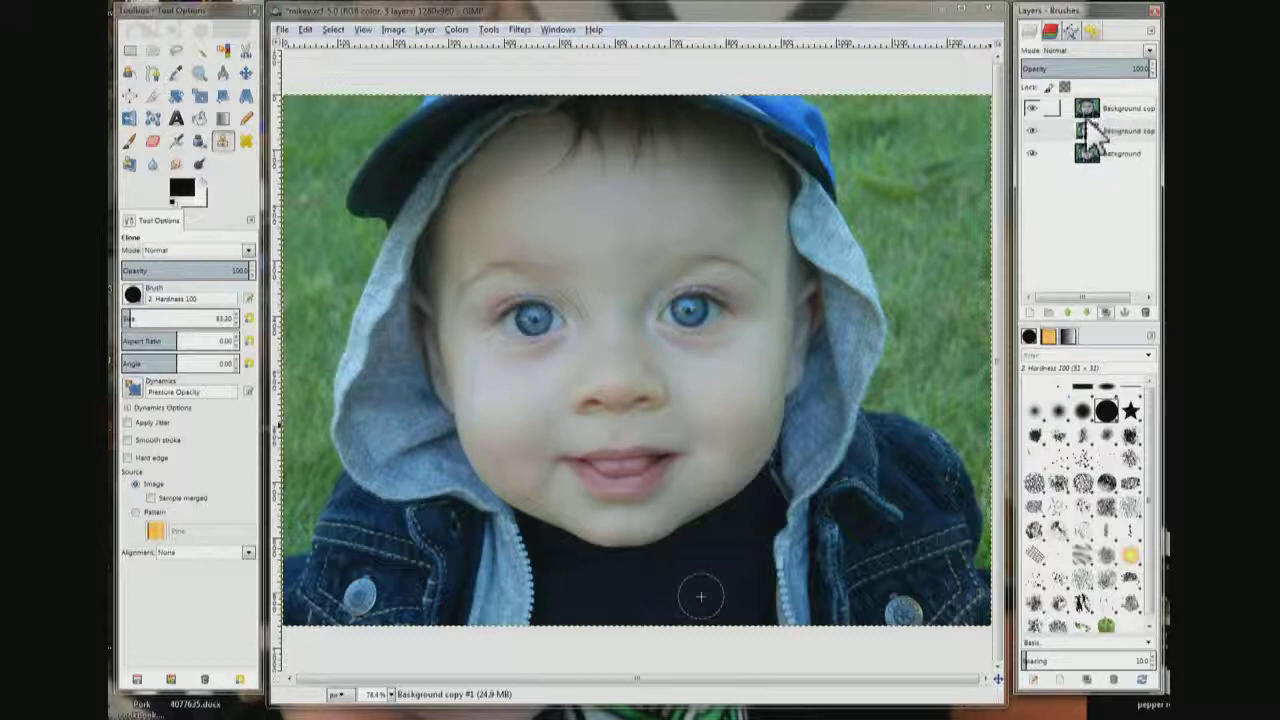
pyautogui.click(1032, 153)
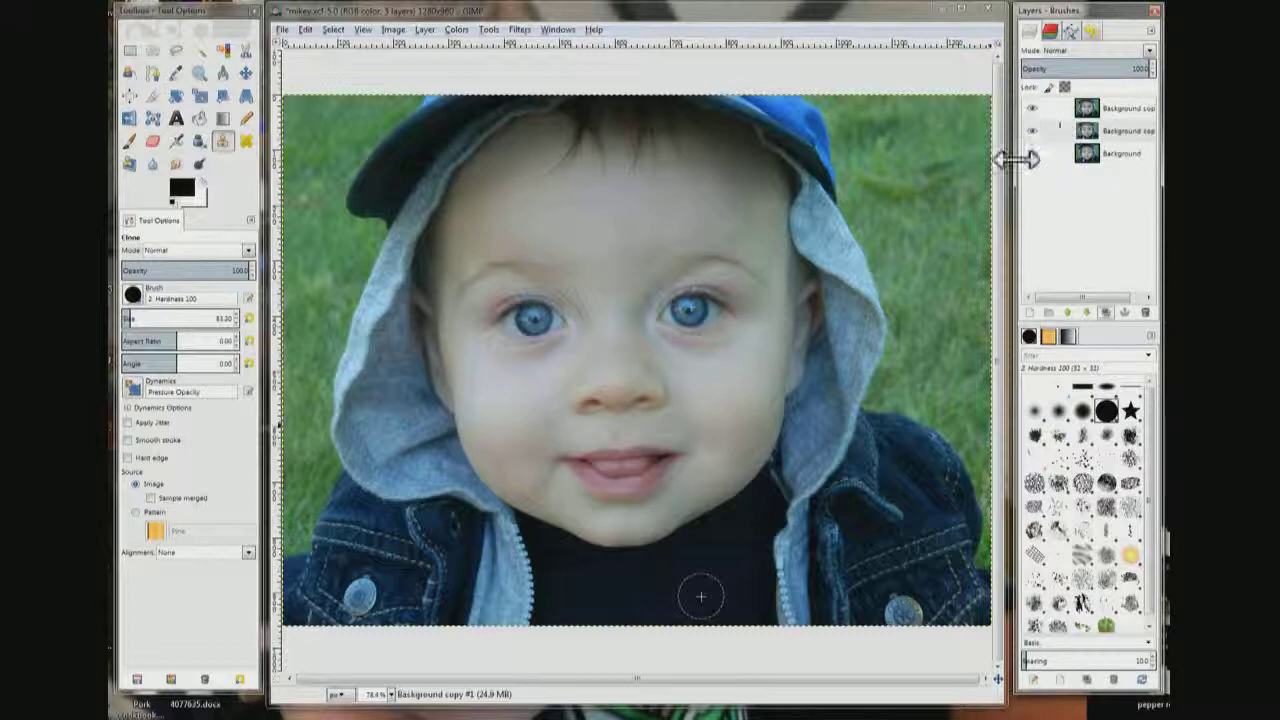
# Rename the topmost layer as b&W.
pyautogui.click(1126, 106)
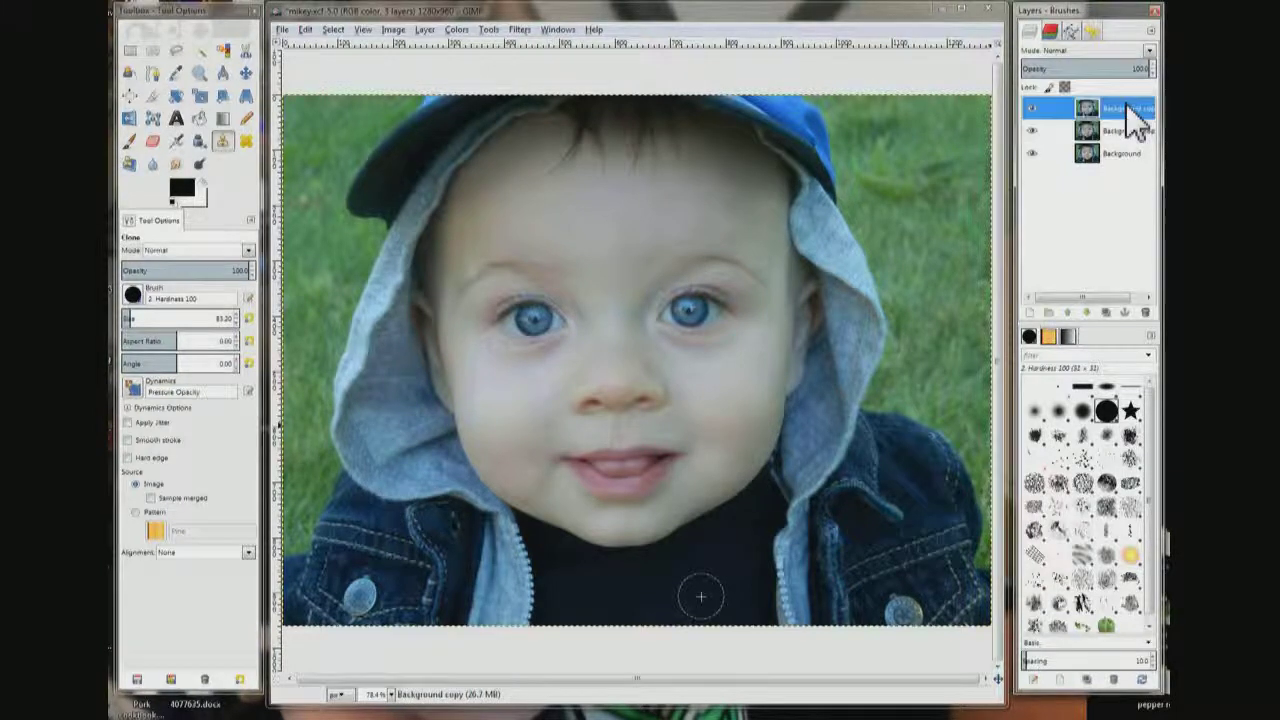
pyautogui.doubleClick(1130, 108)
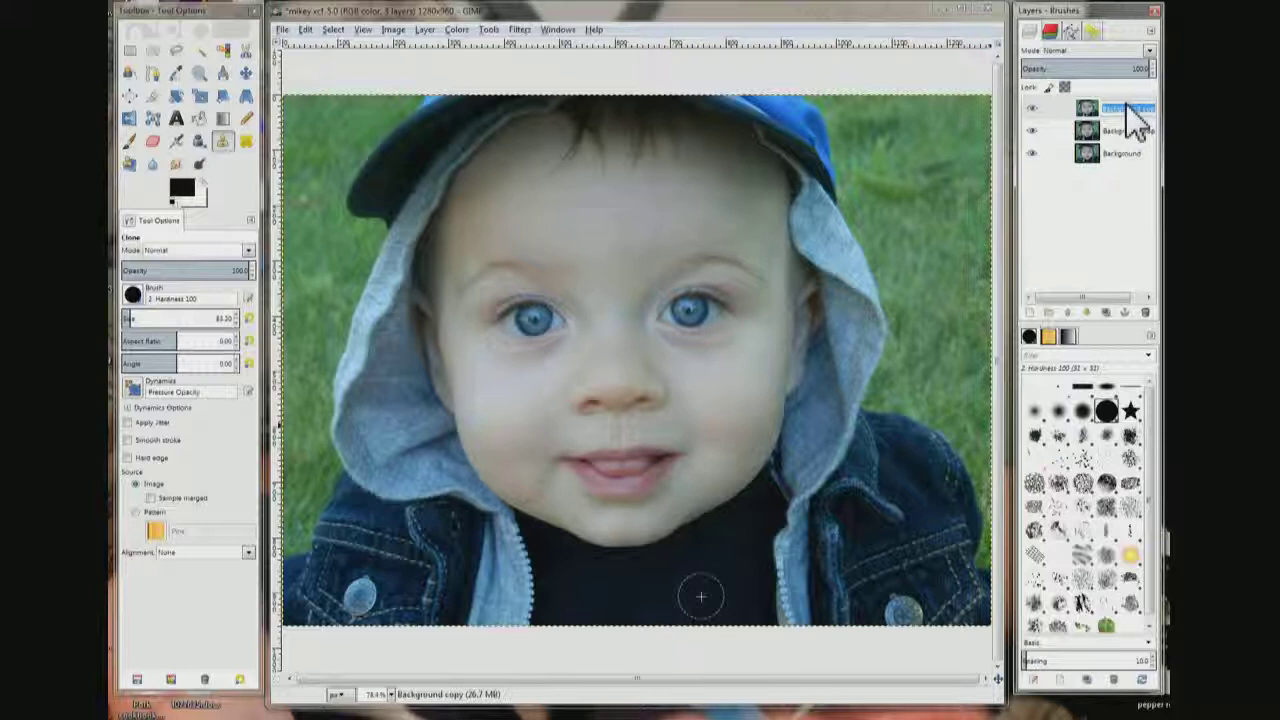
pyautogui.write('d')
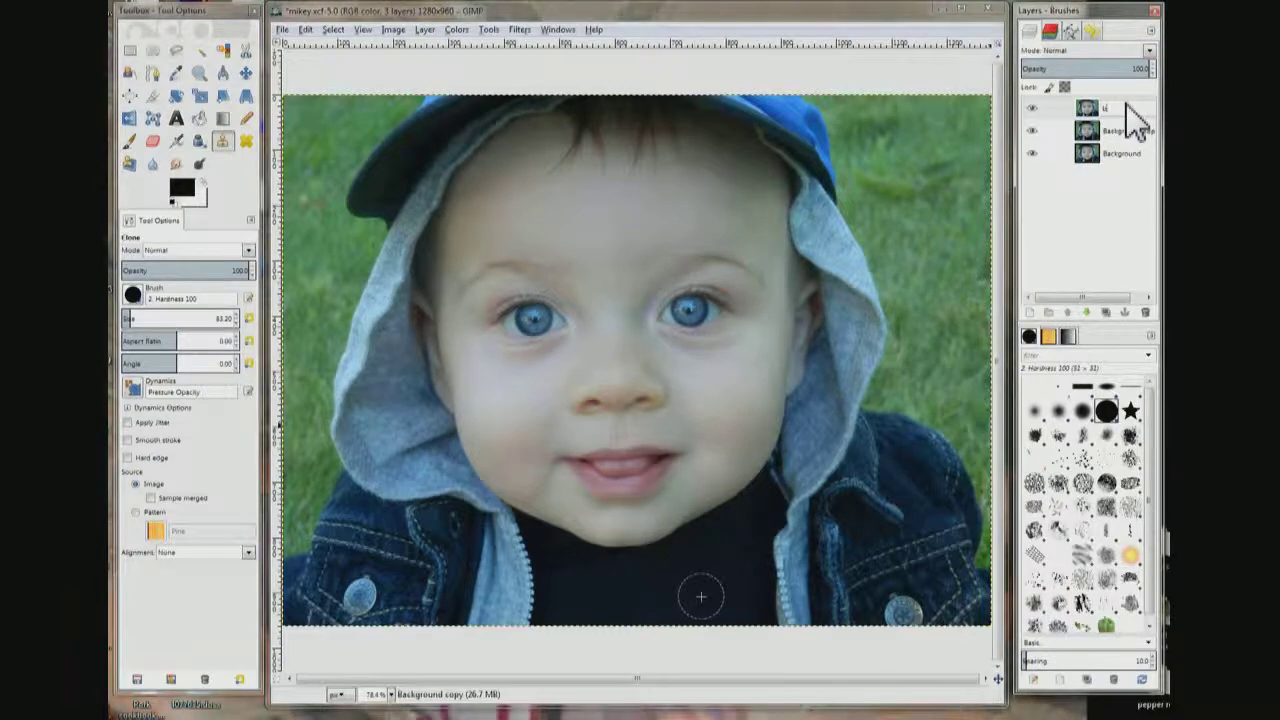
pyautogui.write('&W')
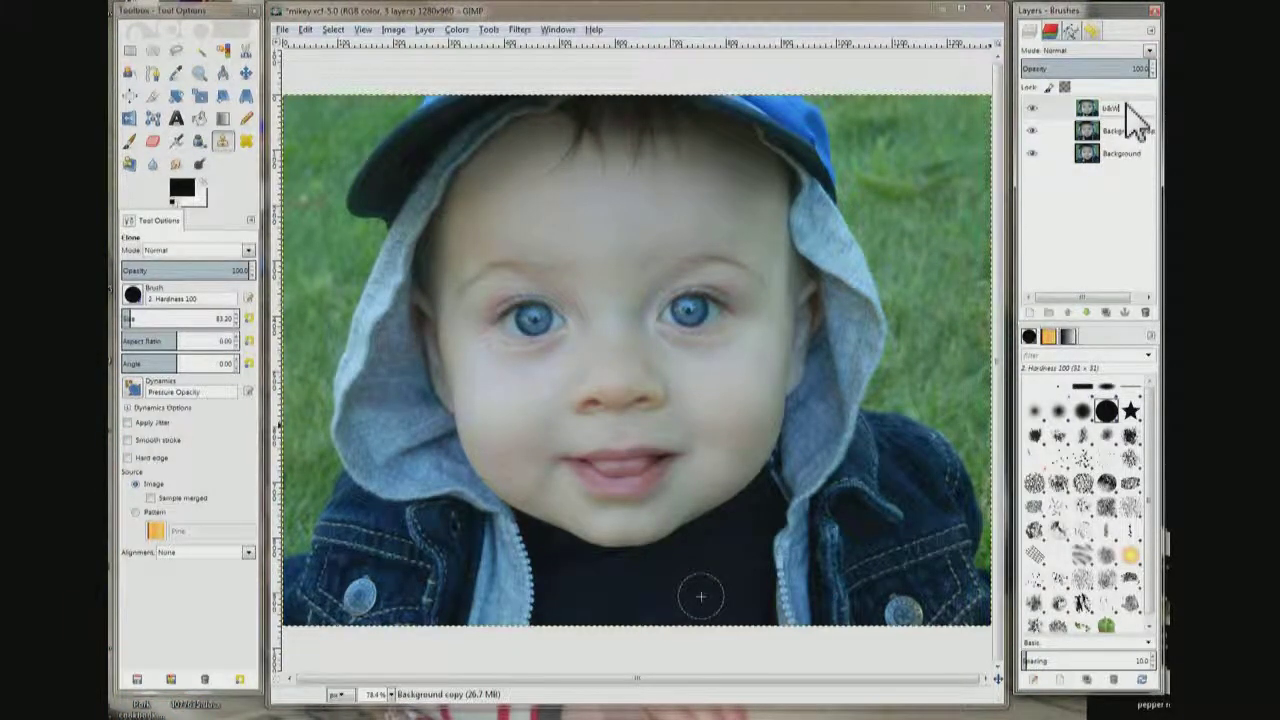
pyautogui.press('Return')
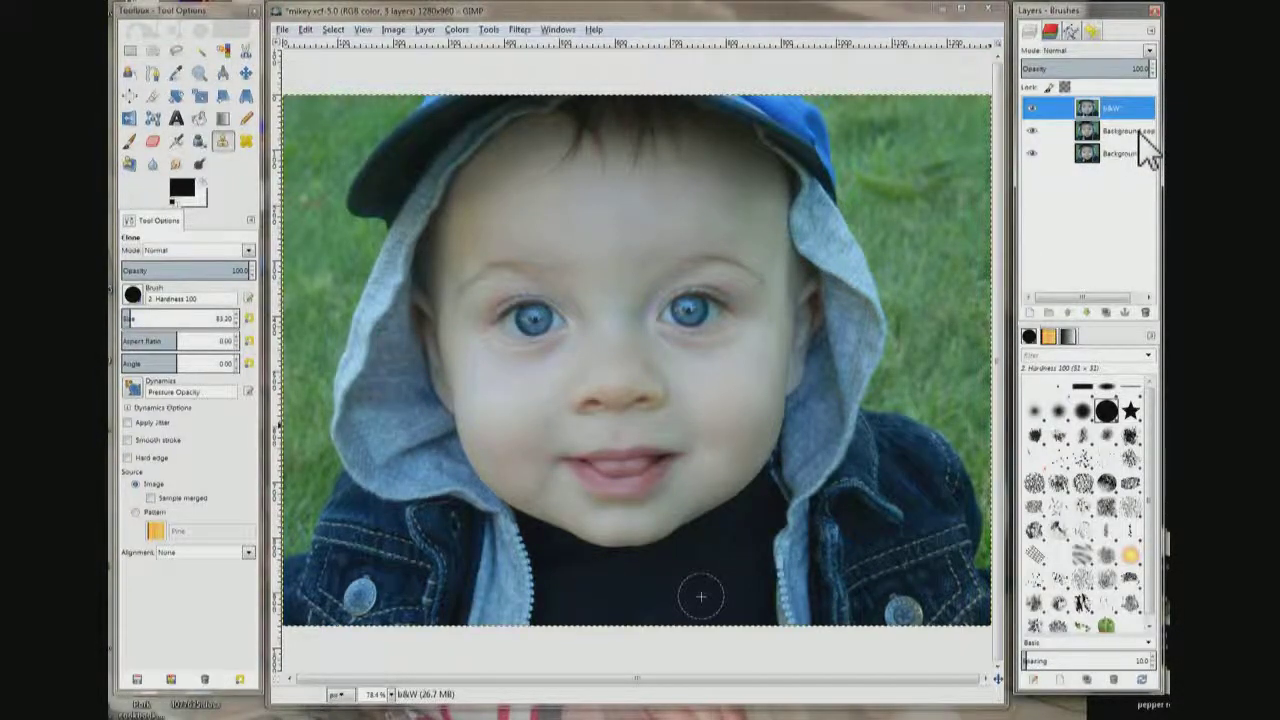
# Rename the middle layer as eyes.
pyautogui.doubleClick(1138, 131)
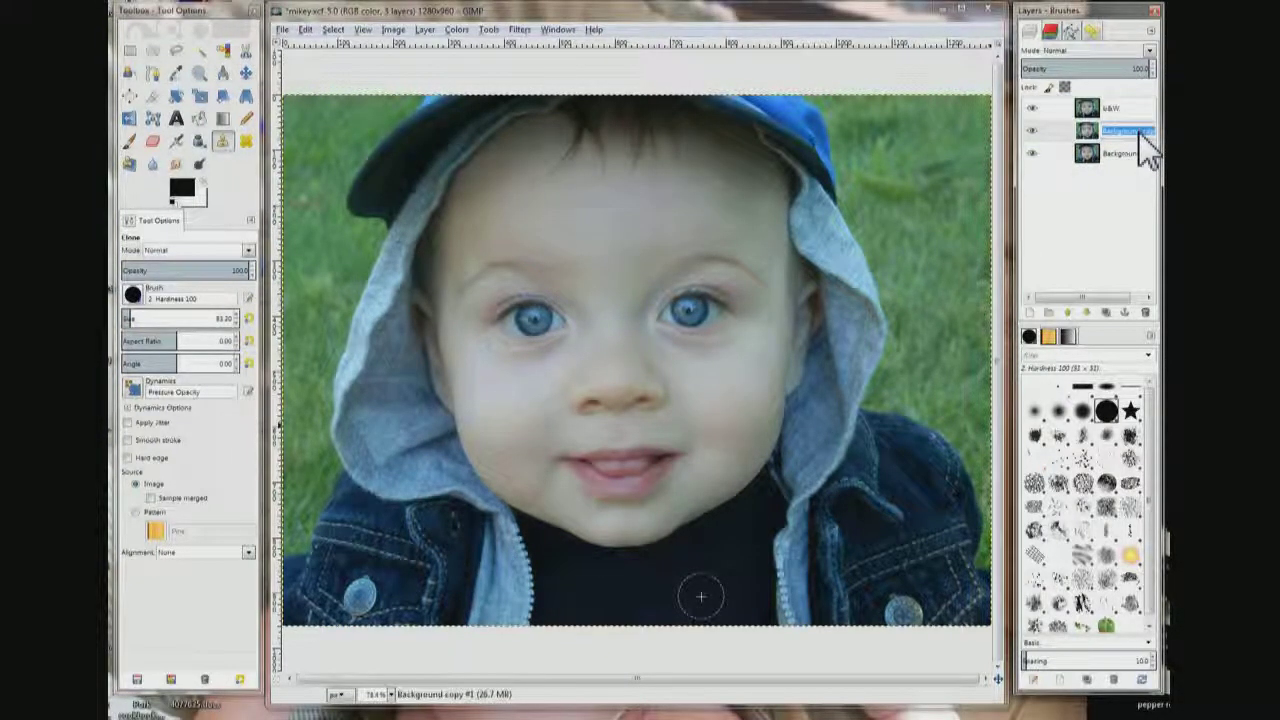
pyautogui.write('eyes')
pyautogui.press('Return')
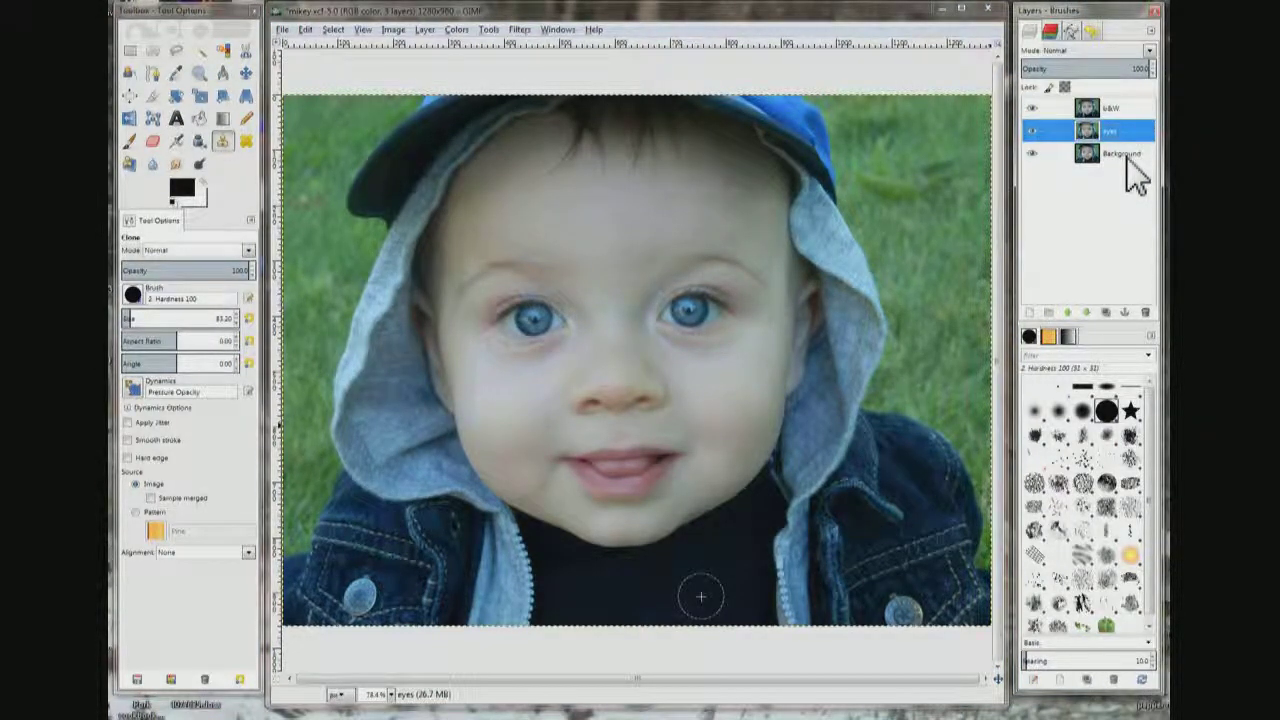
# Rename the original Background layer as hoodie.
pyautogui.doubleClick(1127, 158)
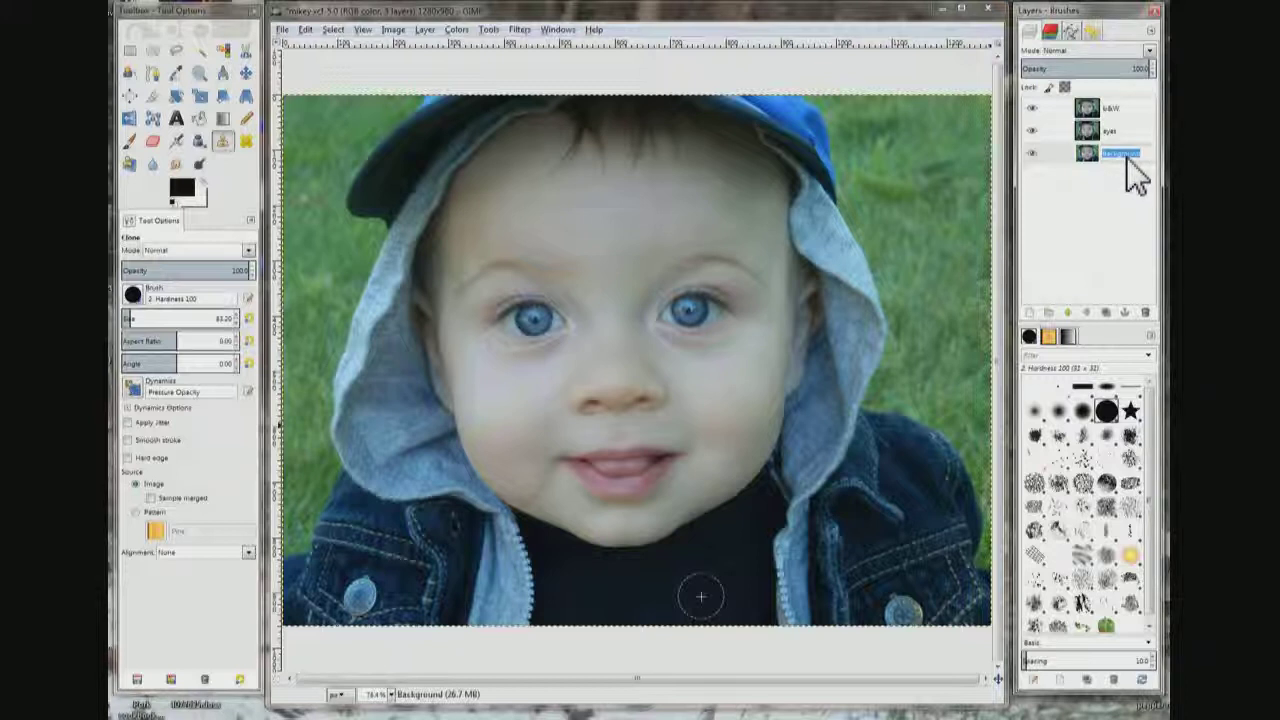
pyautogui.write('bod')
pyautogui.write('die')
pyautogui.press('Return')
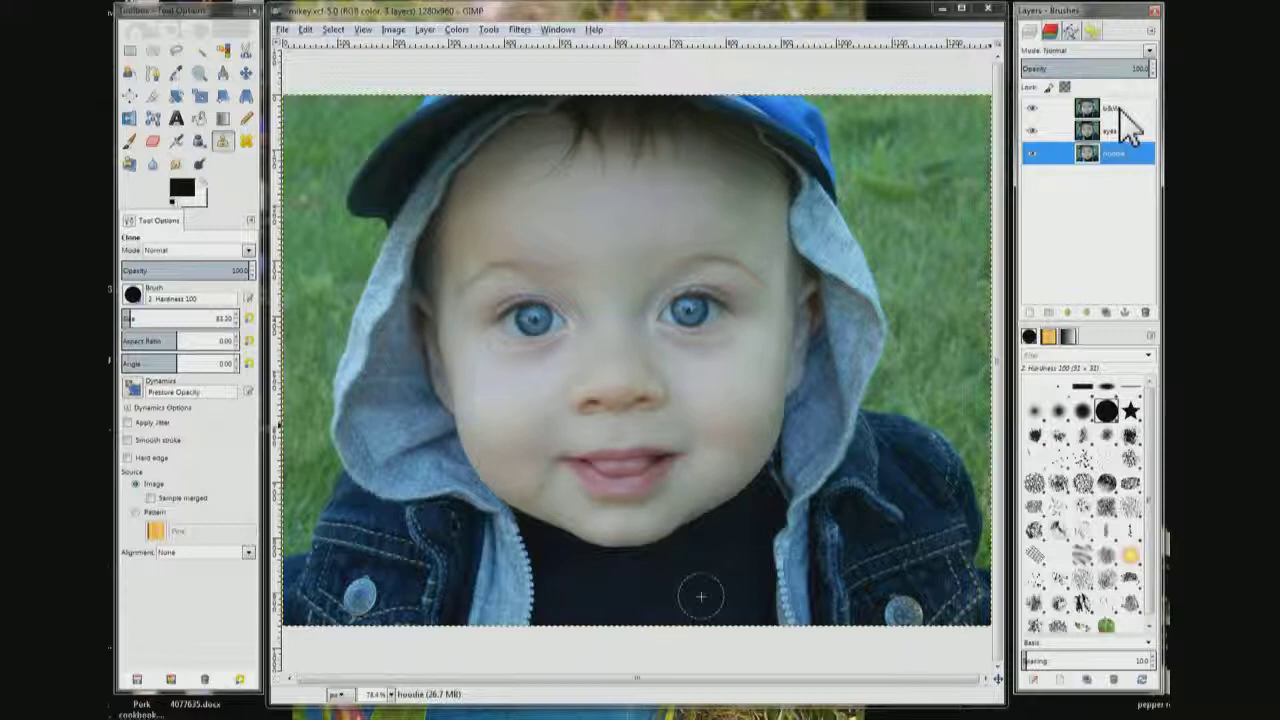
# Desaturate the b&W layer based on Lightness, after previewing the Luminosity and Average shades of gray.
pyautogui.click(1120, 108)
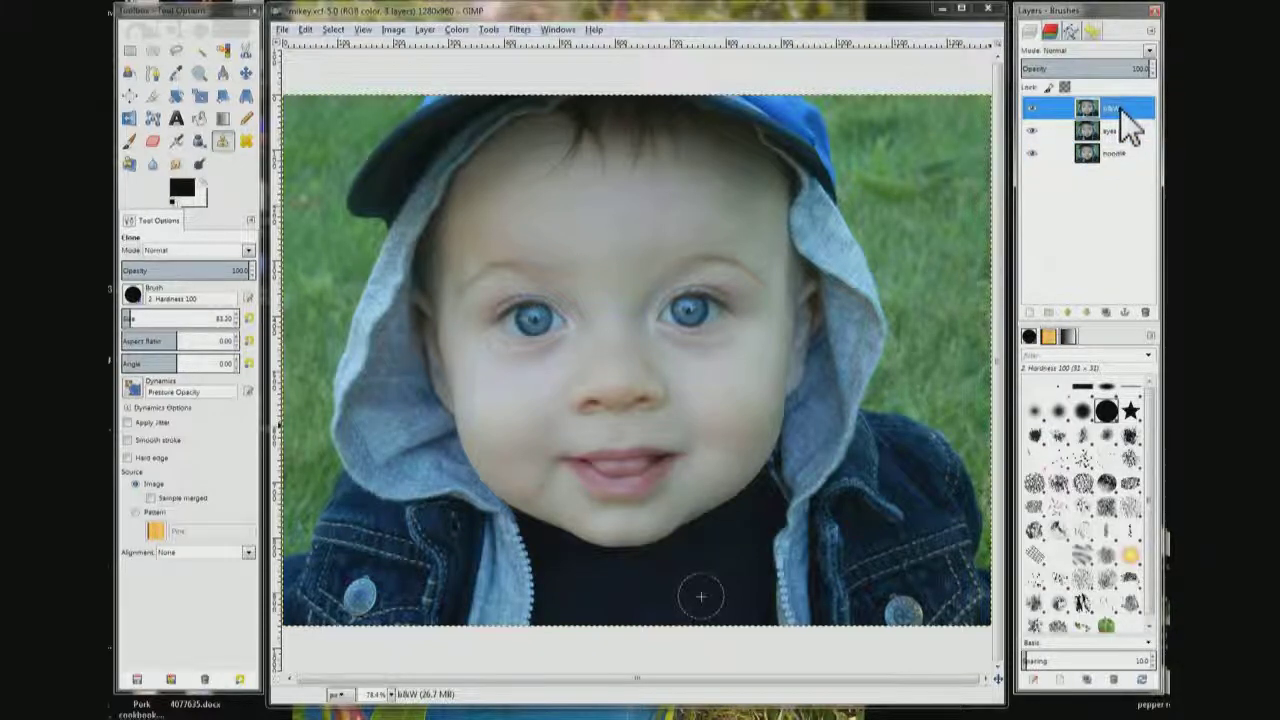
pyautogui.click(446, 32)
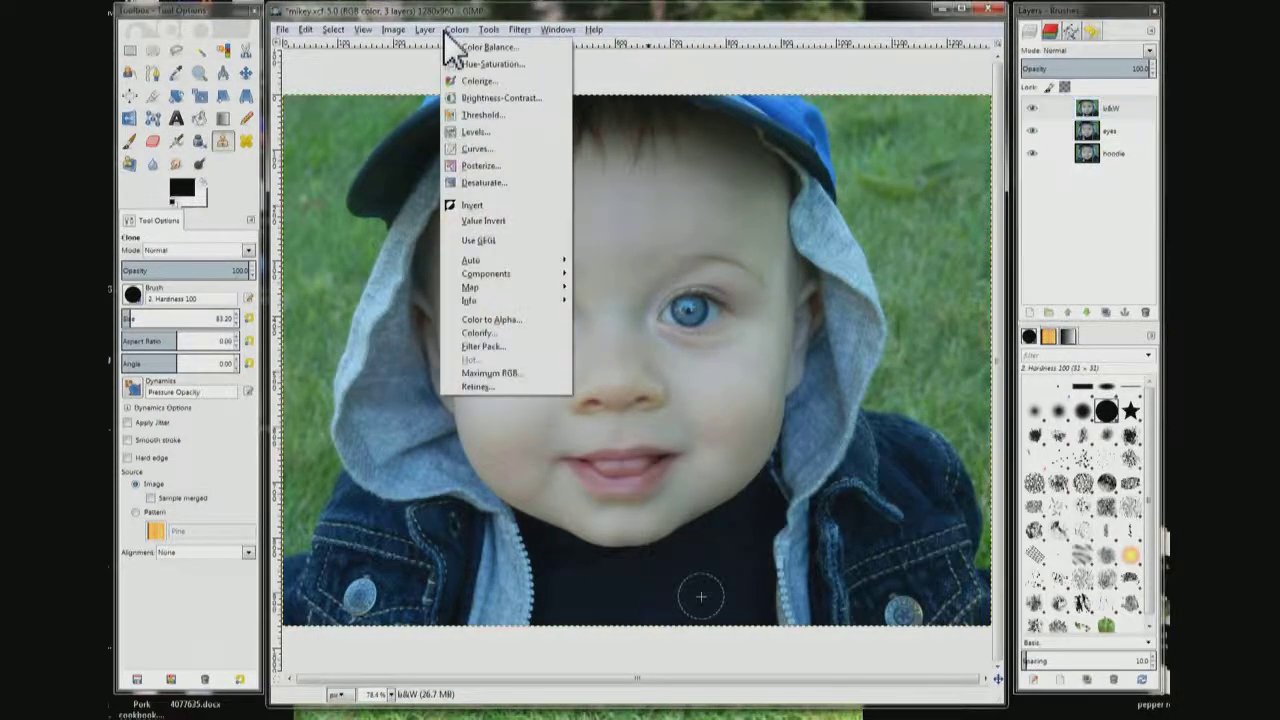
pyautogui.click(483, 183)
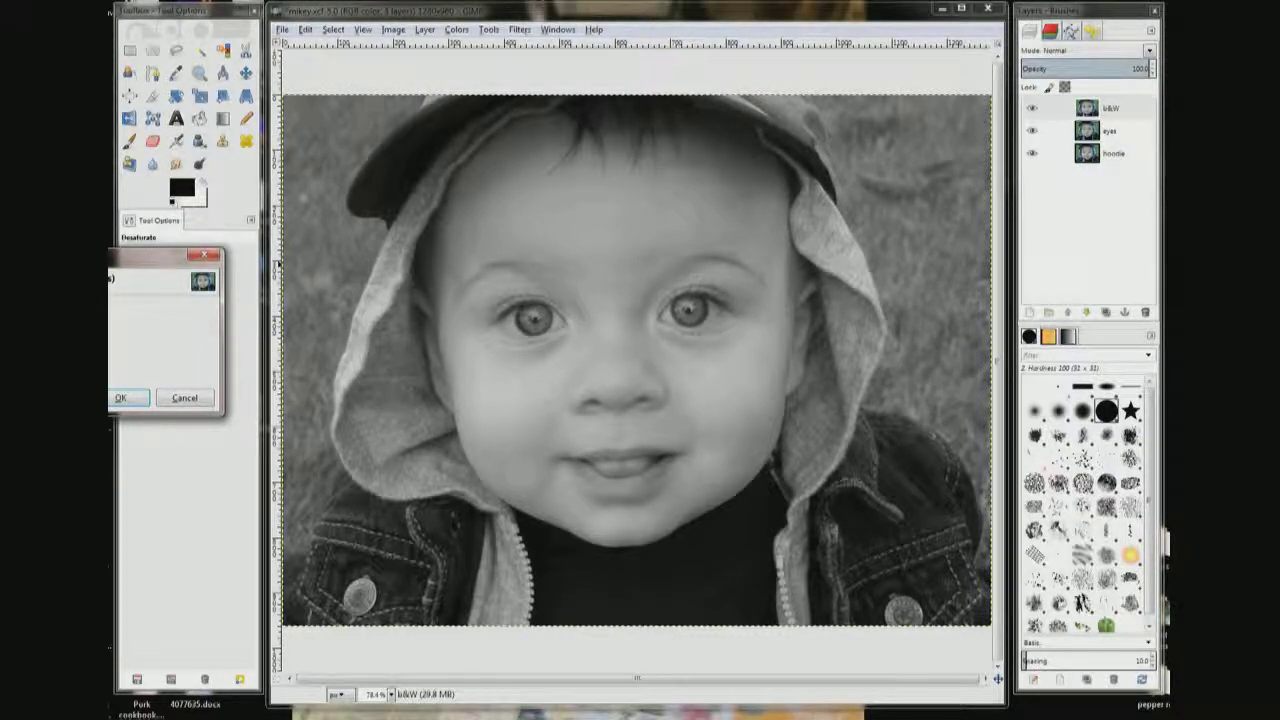
pyautogui.moveTo(40, 257); pyautogui.dragTo(401, 268)
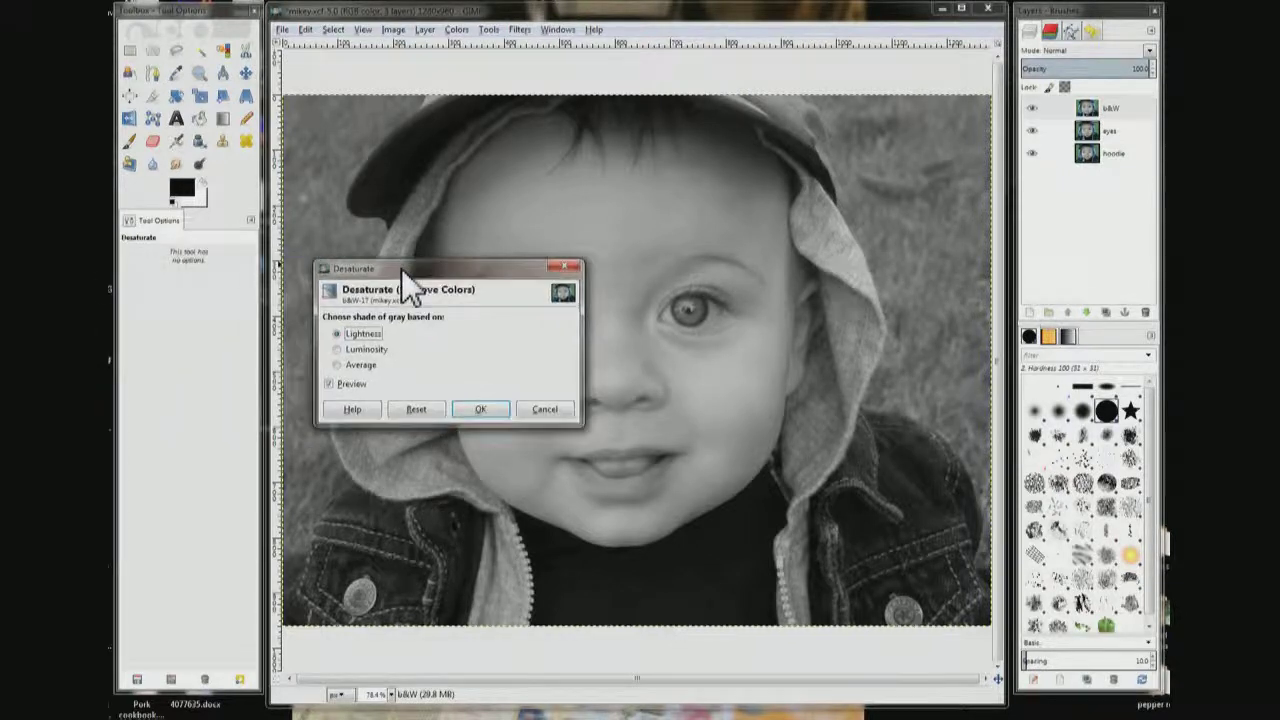
pyautogui.click(364, 350)
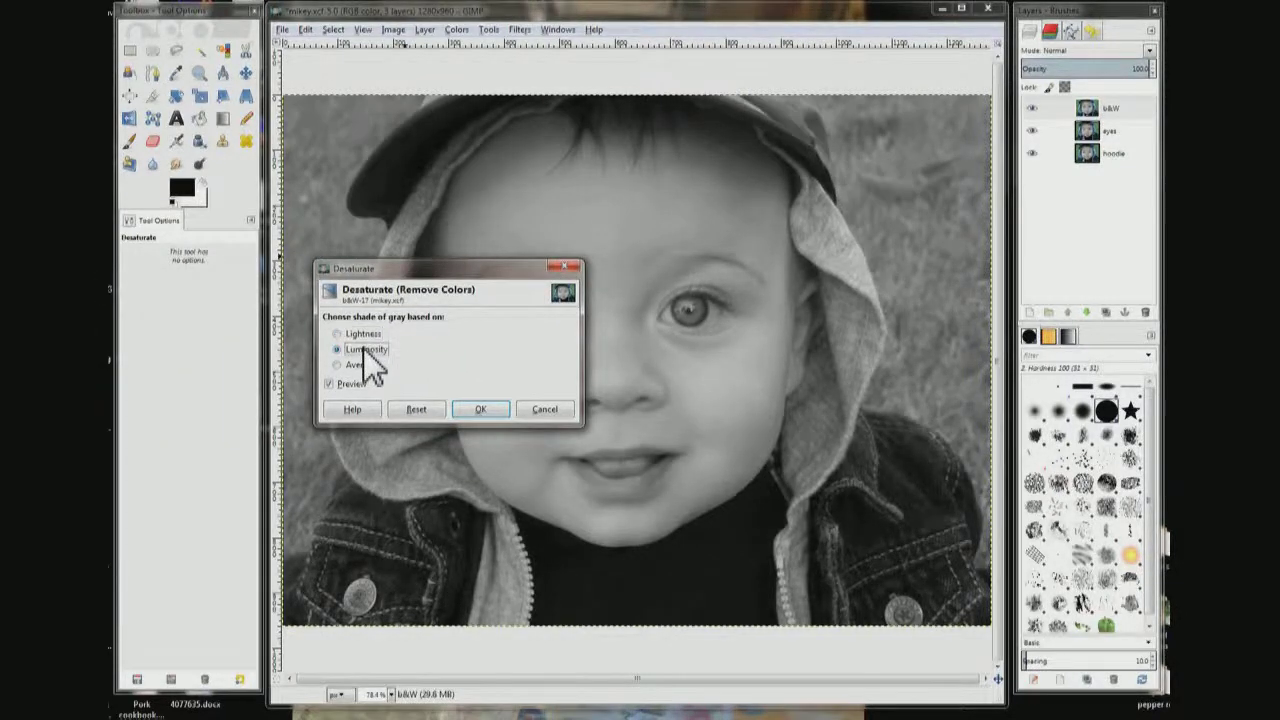
pyautogui.click(363, 365)
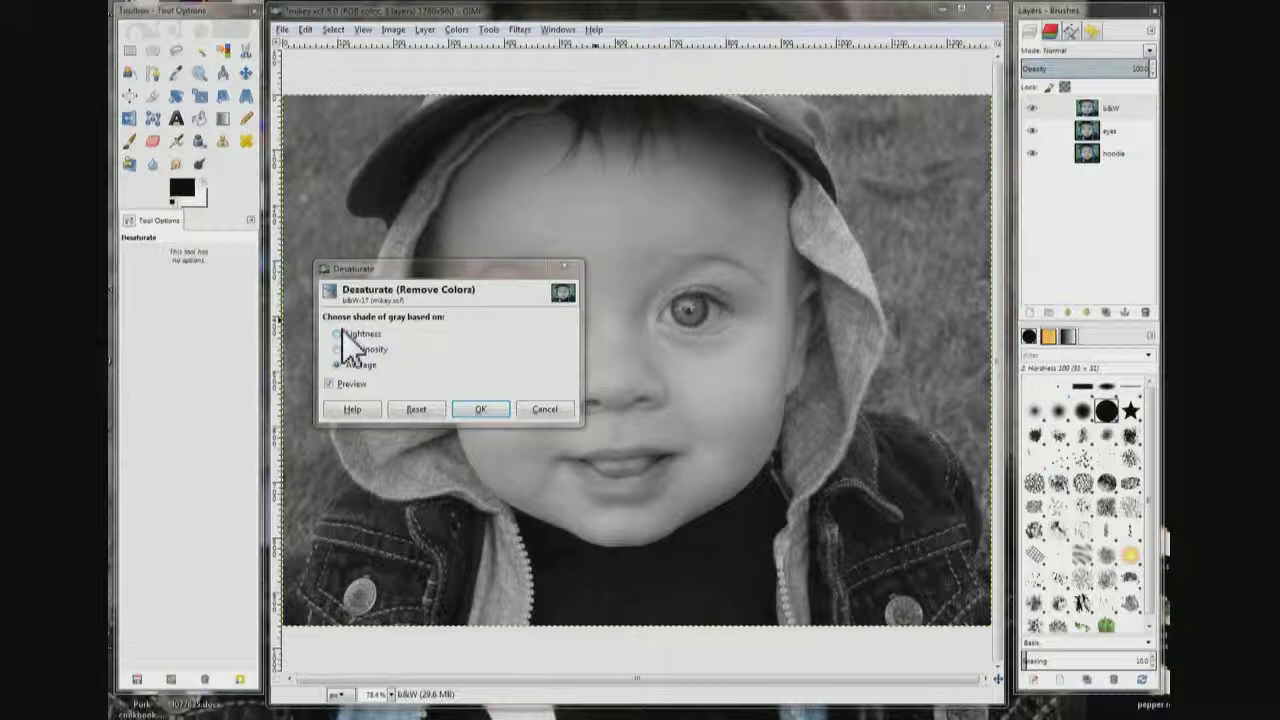
pyautogui.click(343, 334)
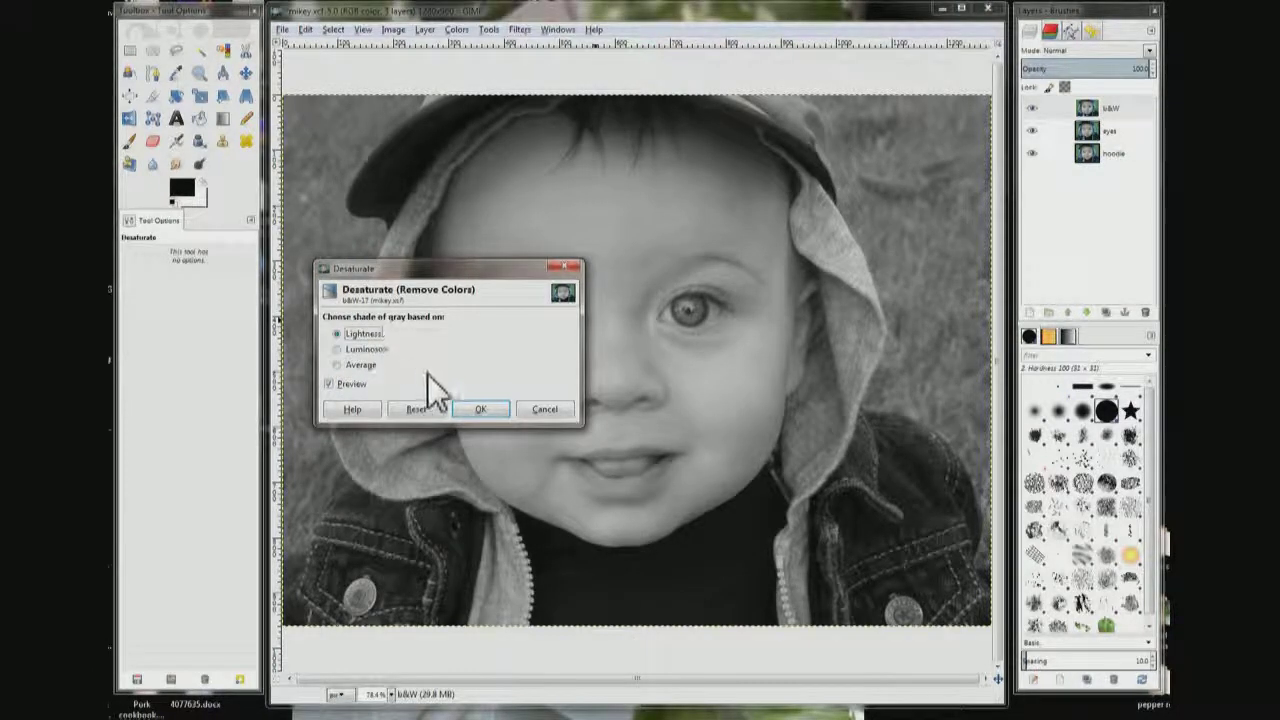
pyautogui.click(483, 409)
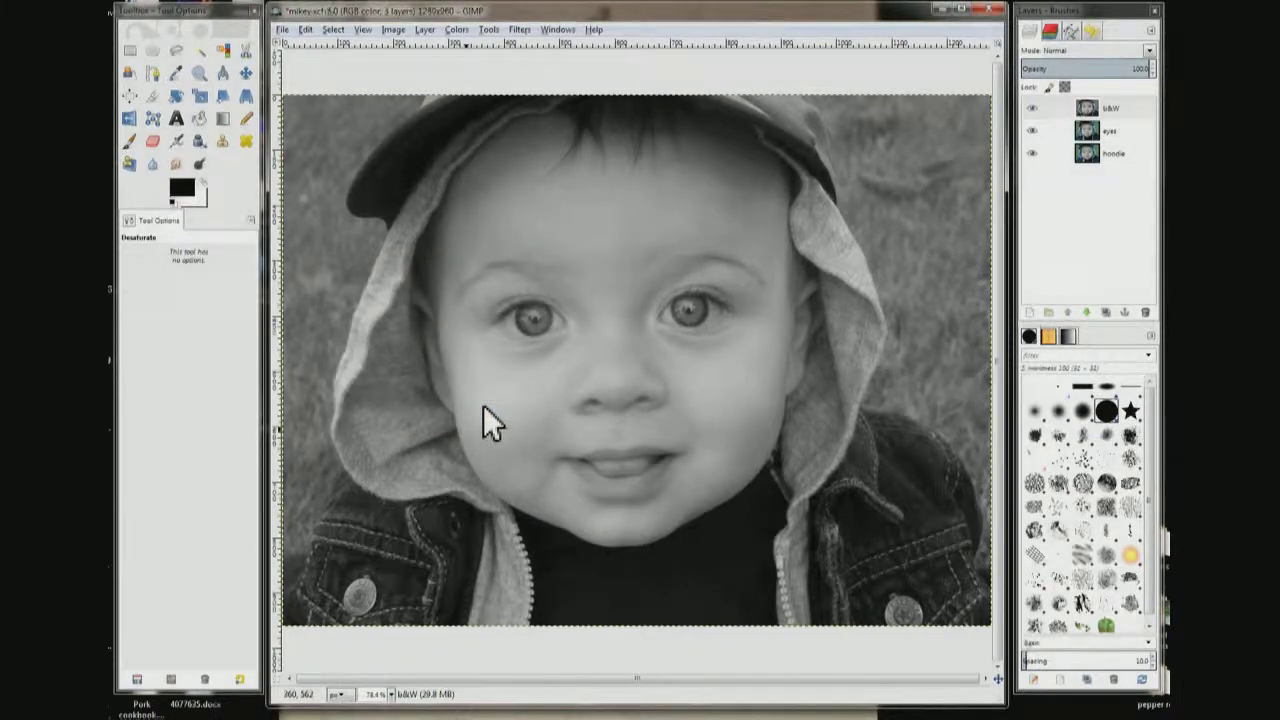
# Erase the b&W layer over both irises with the Eraser at 100 opacity, revealing their blue color.
pyautogui.click(158, 144)
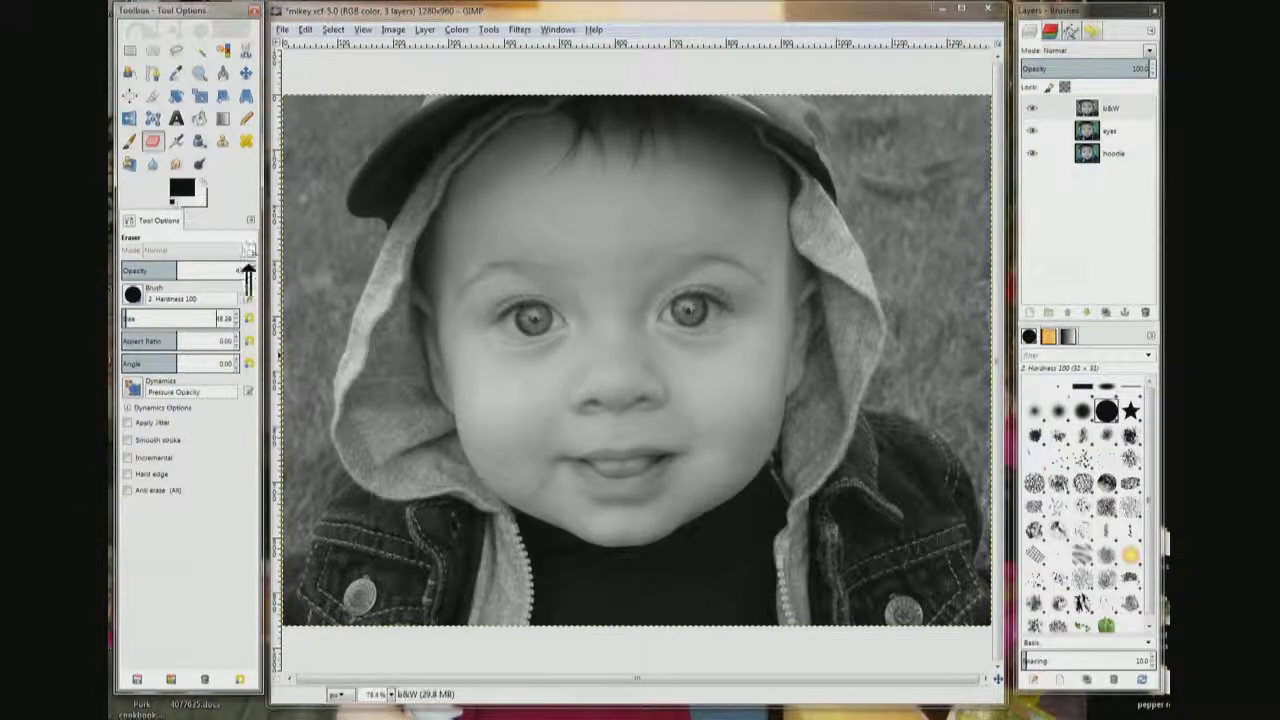
pyautogui.click(246, 269)
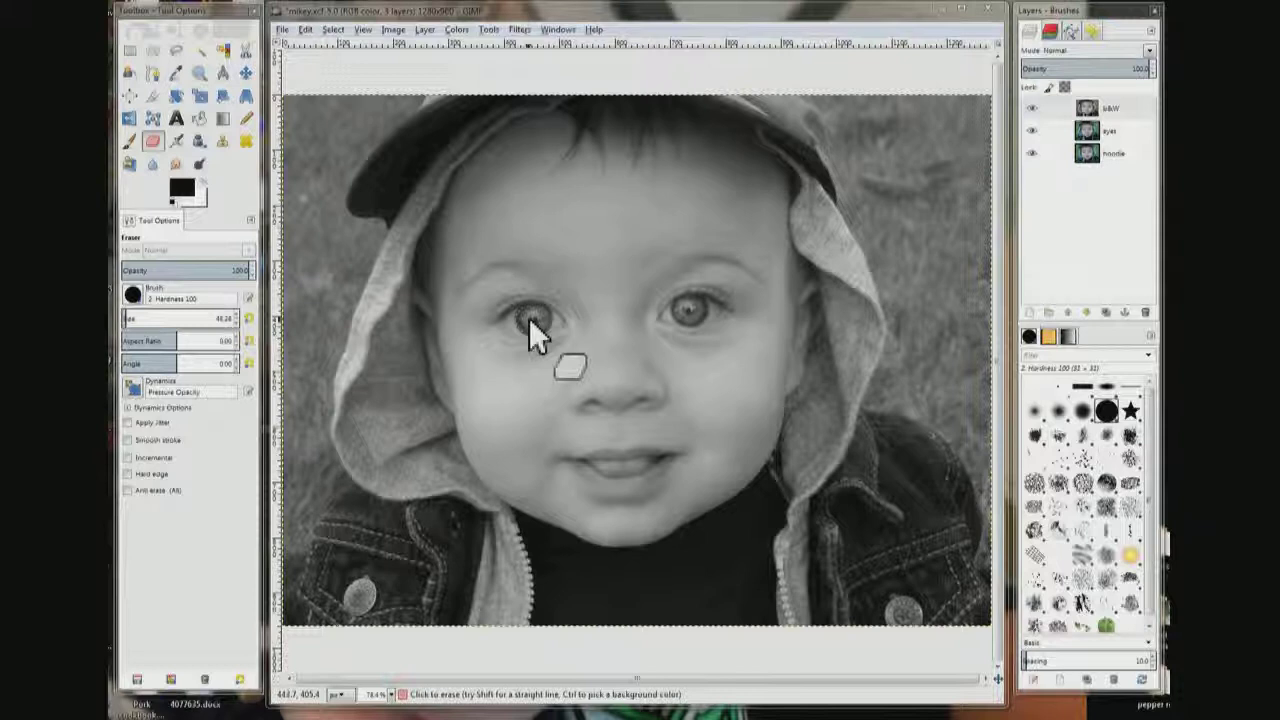
pyautogui.click(202, 80)
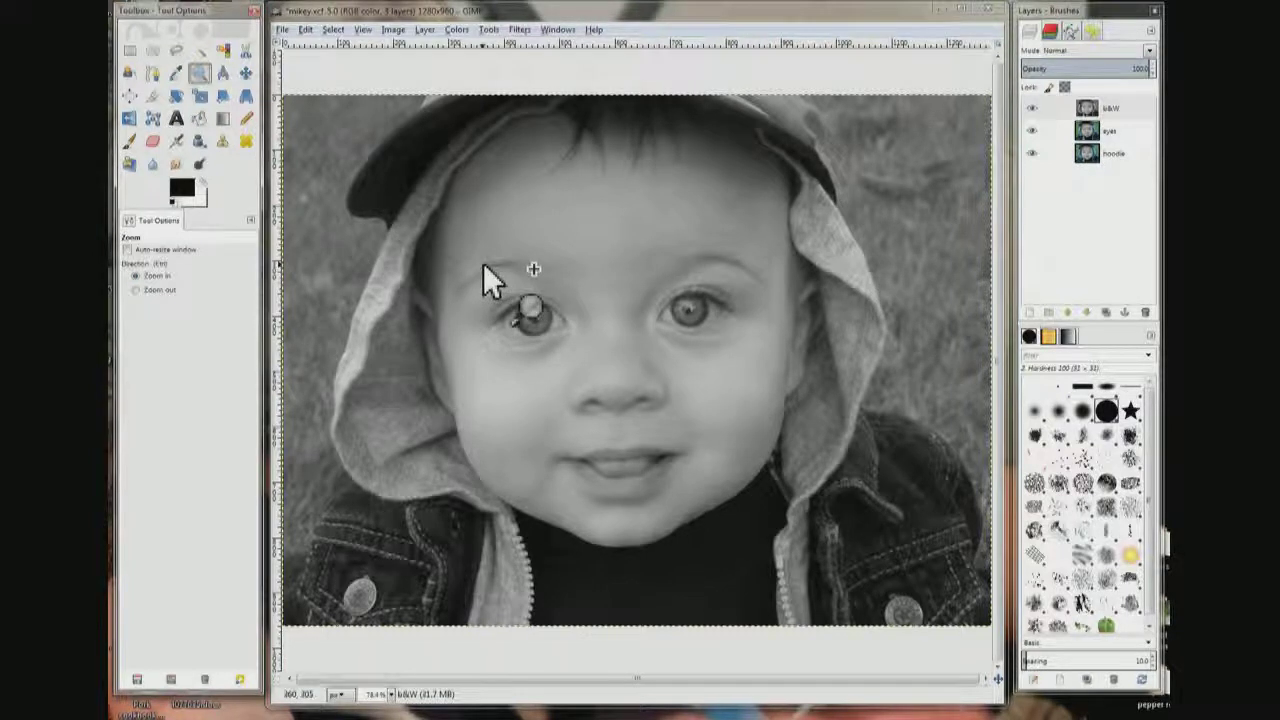
pyautogui.moveTo(483, 263); pyautogui.dragTo(752, 367)
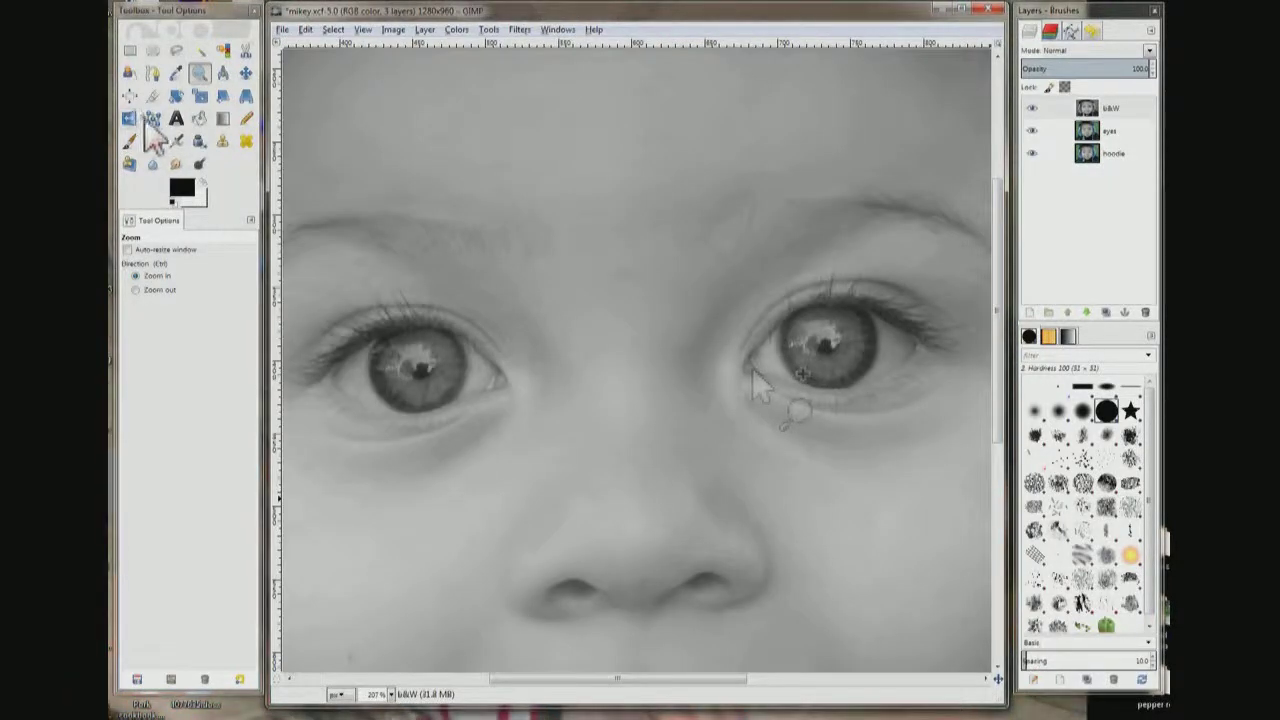
pyautogui.click(155, 150)
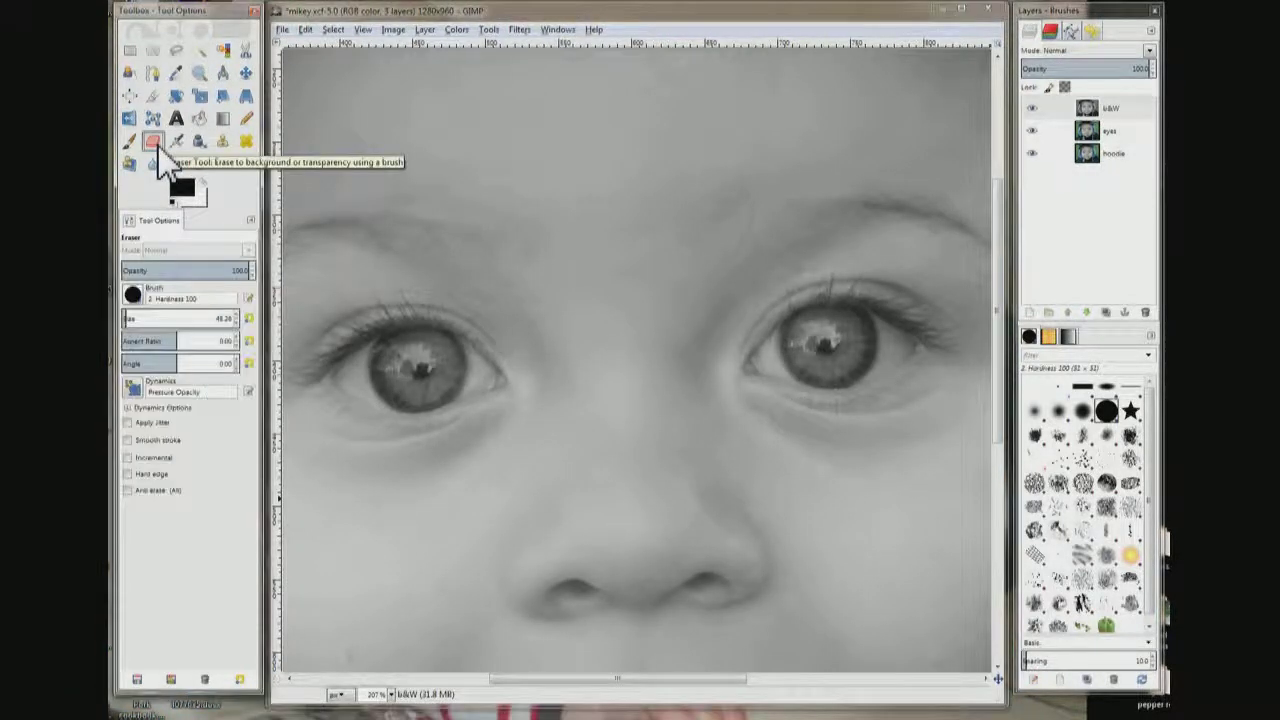
pyautogui.click(401, 365)
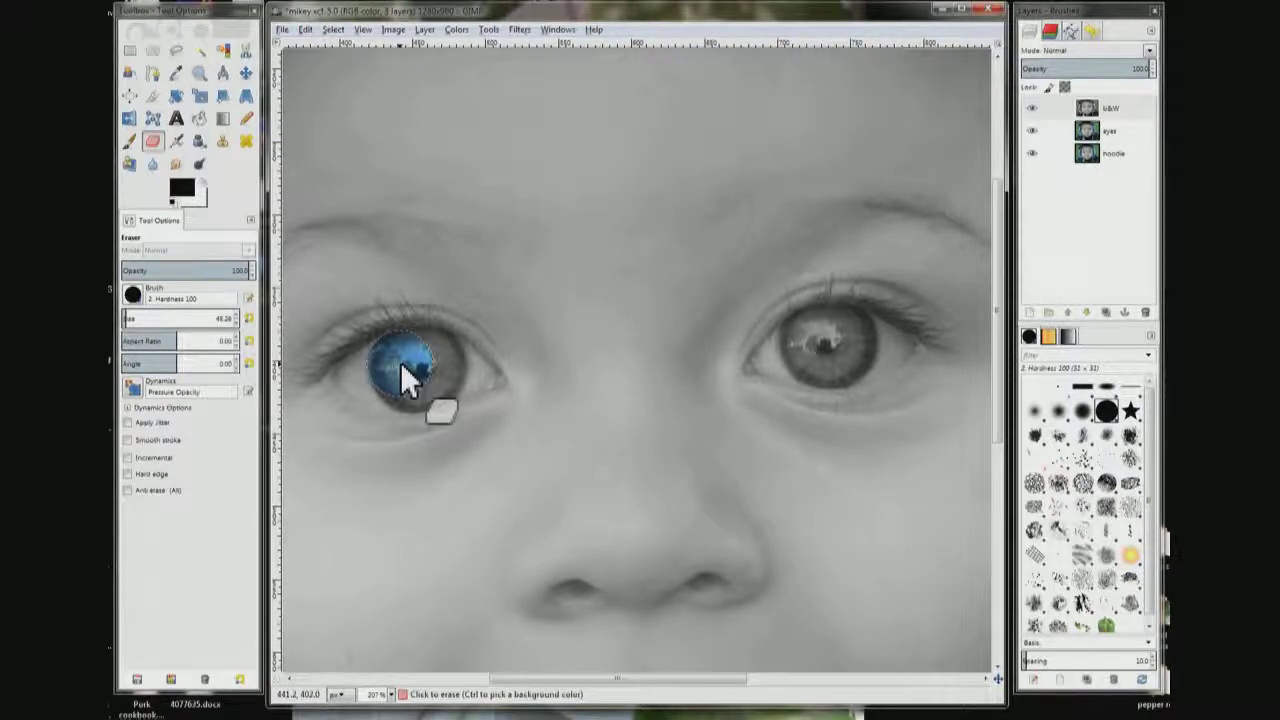
pyautogui.moveTo(402, 364)
pyautogui.mouseDown()
pyautogui.moveTo(444, 360)
pyautogui.moveTo(403, 372)
pyautogui.mouseUp()
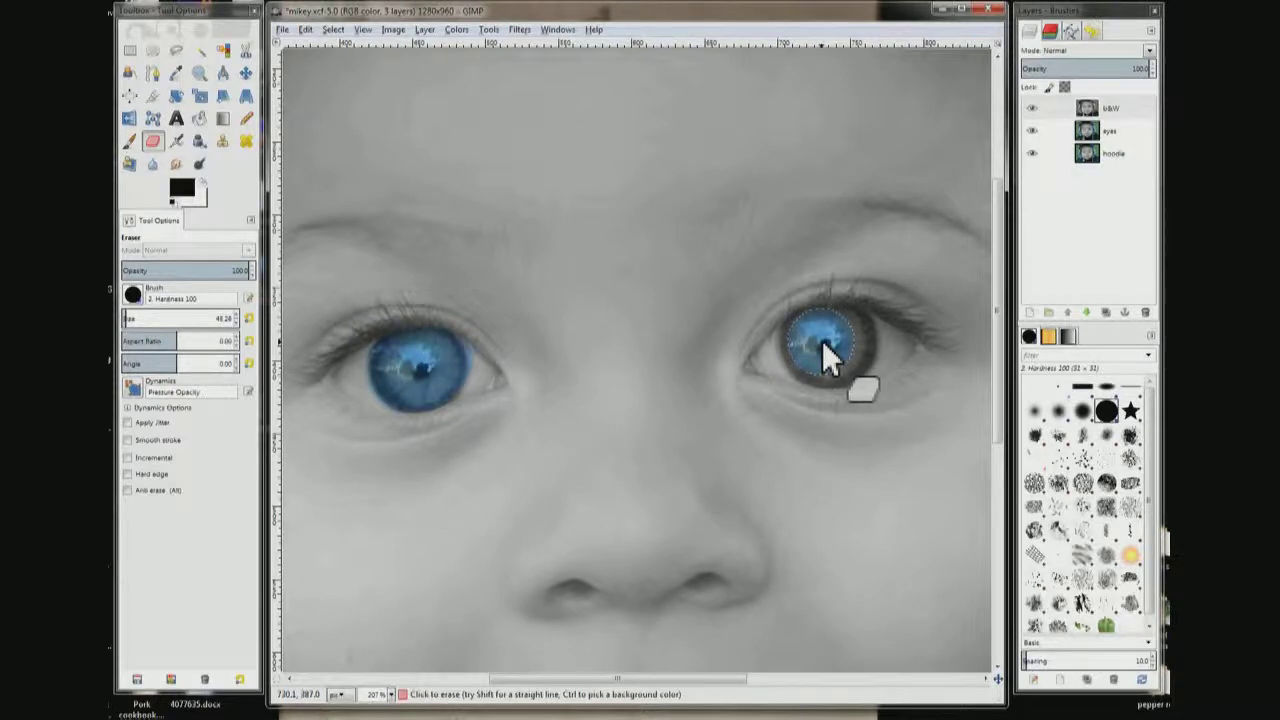
pyautogui.moveTo(825, 342); pyautogui.dragTo(846, 337)
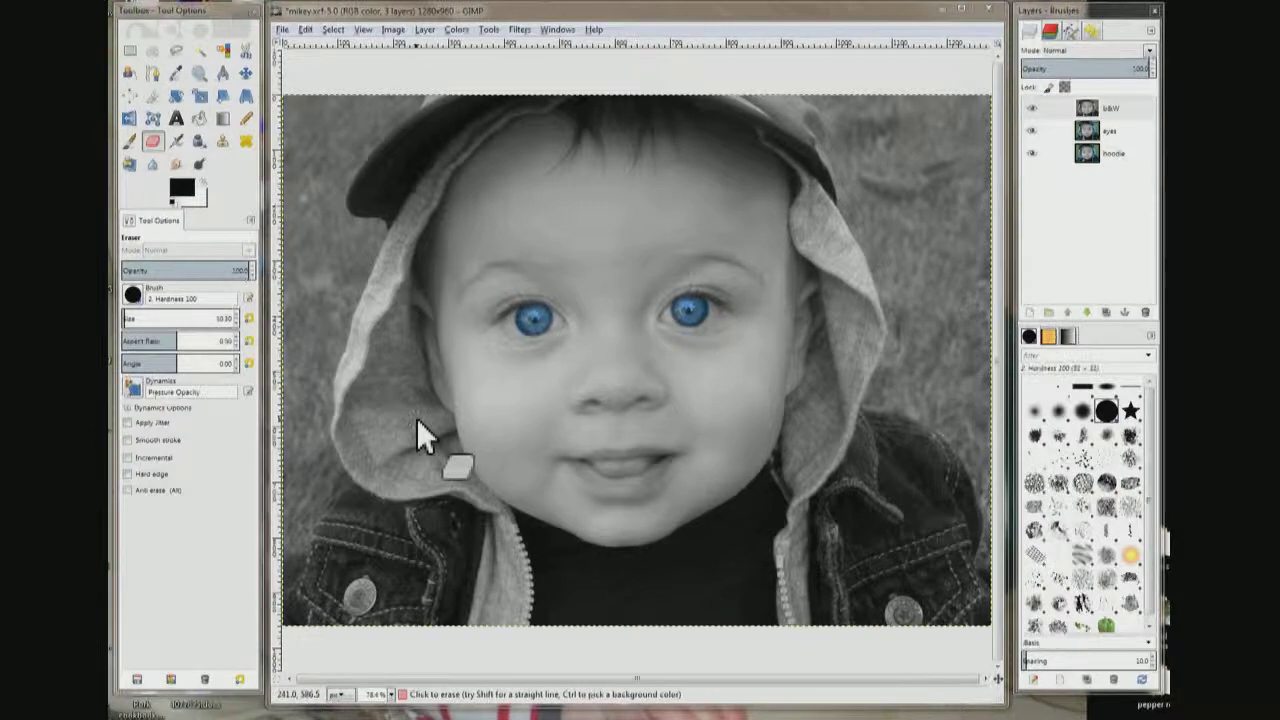
# Erase the b&W layer over the hoodie strip beside the zipper at the photo's lower left, using Hardness 050 at 51.4 opacity.
pyautogui.moveTo(205, 280); pyautogui.dragTo(128, 286)
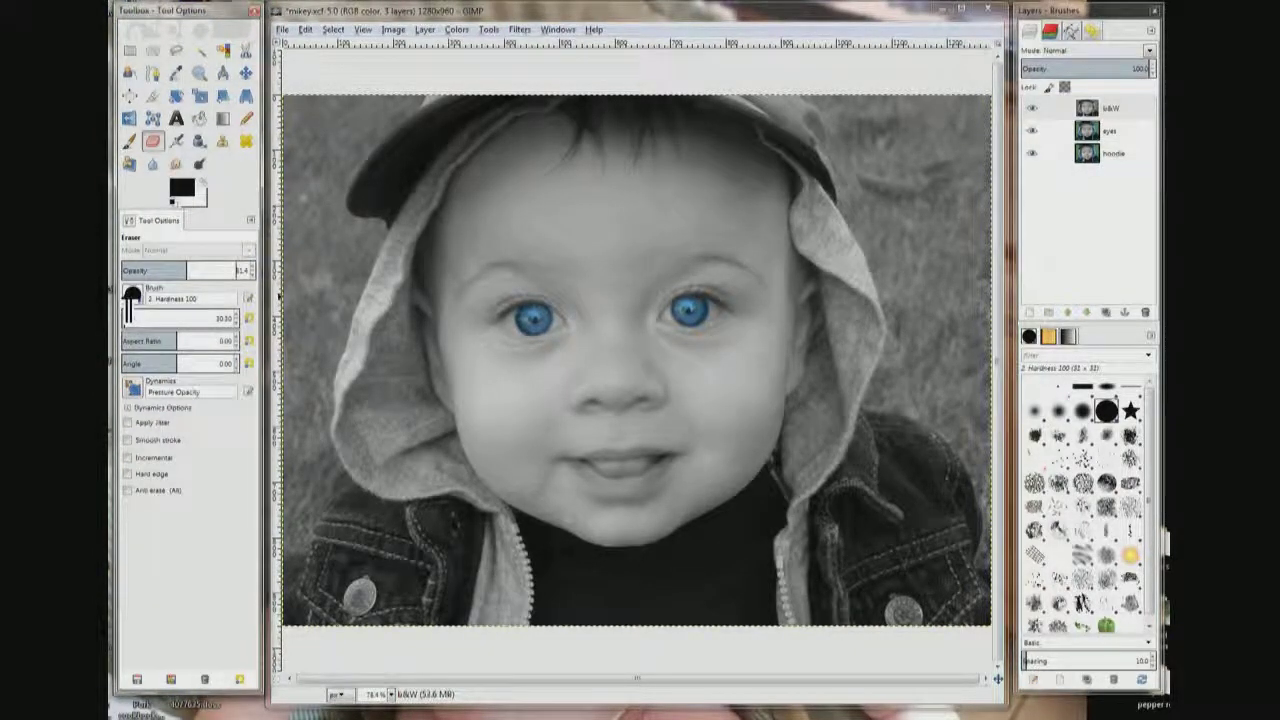
pyautogui.click(1058, 410)
pyautogui.press('z')
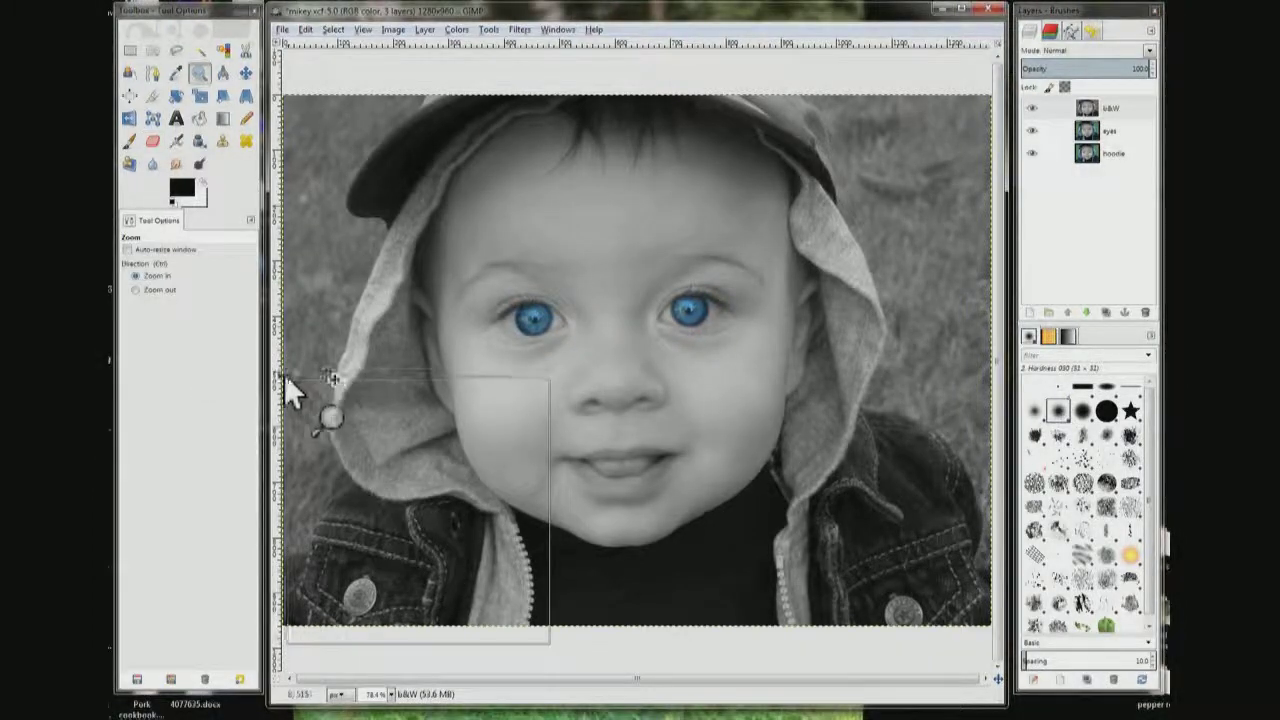
pyautogui.moveTo(325, 373); pyautogui.dragTo(325, 373)
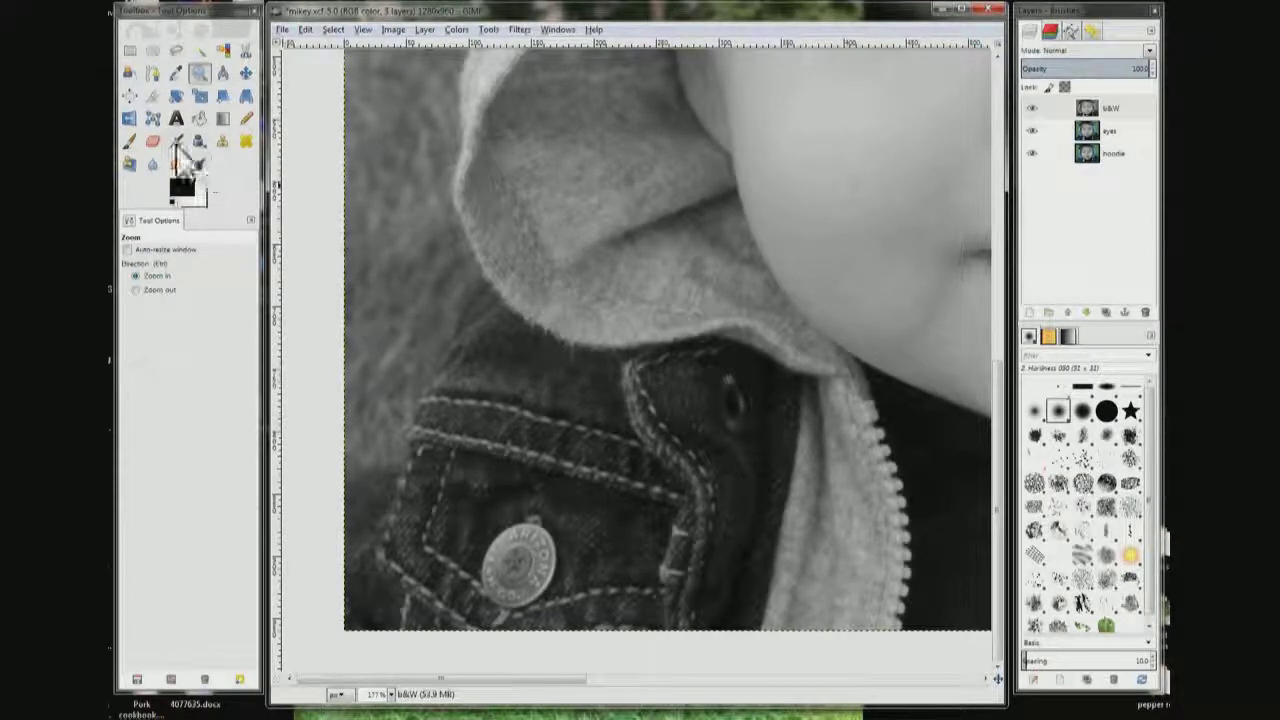
pyautogui.click(152, 141)
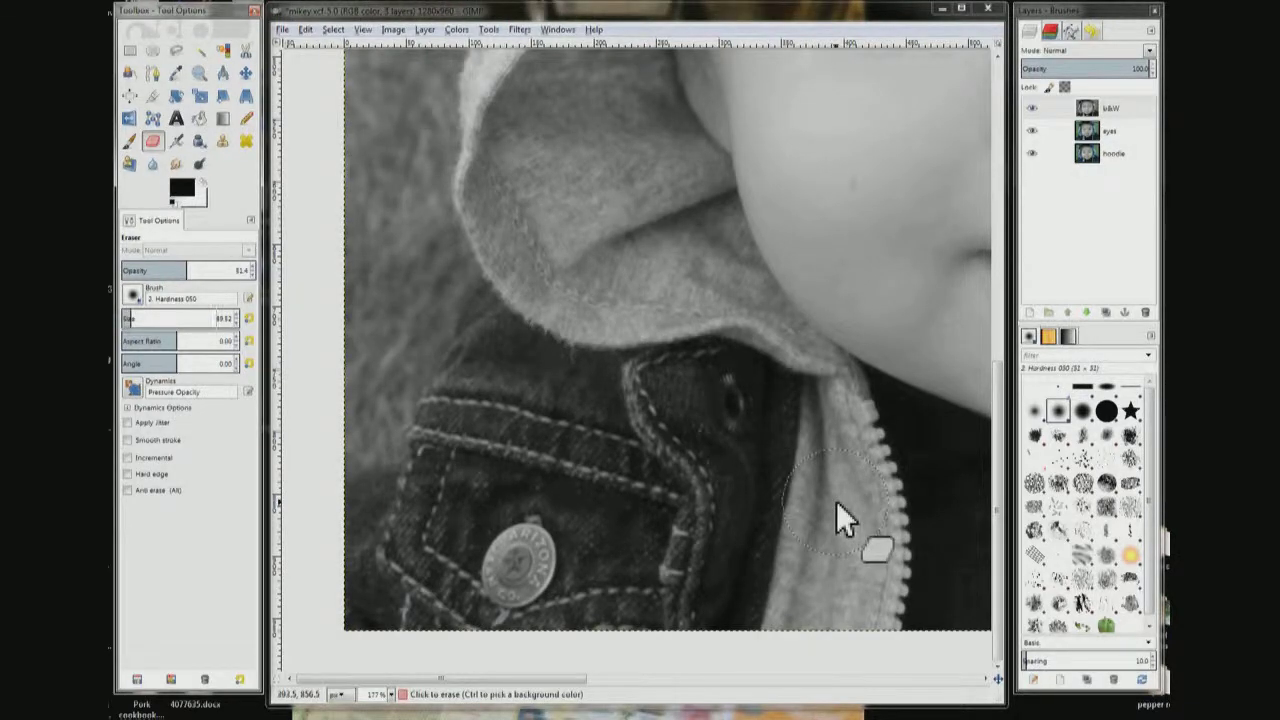
pyautogui.moveTo(836, 501)
pyautogui.mouseDown()
pyautogui.moveTo(863, 576)
pyautogui.moveTo(831, 619)
pyautogui.moveTo(773, 608)
pyautogui.moveTo(813, 568)
pyautogui.moveTo(834, 413)
pyautogui.moveTo(877, 487)
pyautogui.moveTo(871, 521)
pyautogui.moveTo(809, 544)
pyautogui.moveTo(876, 531)
pyautogui.moveTo(872, 576)
pyautogui.mouseUp()
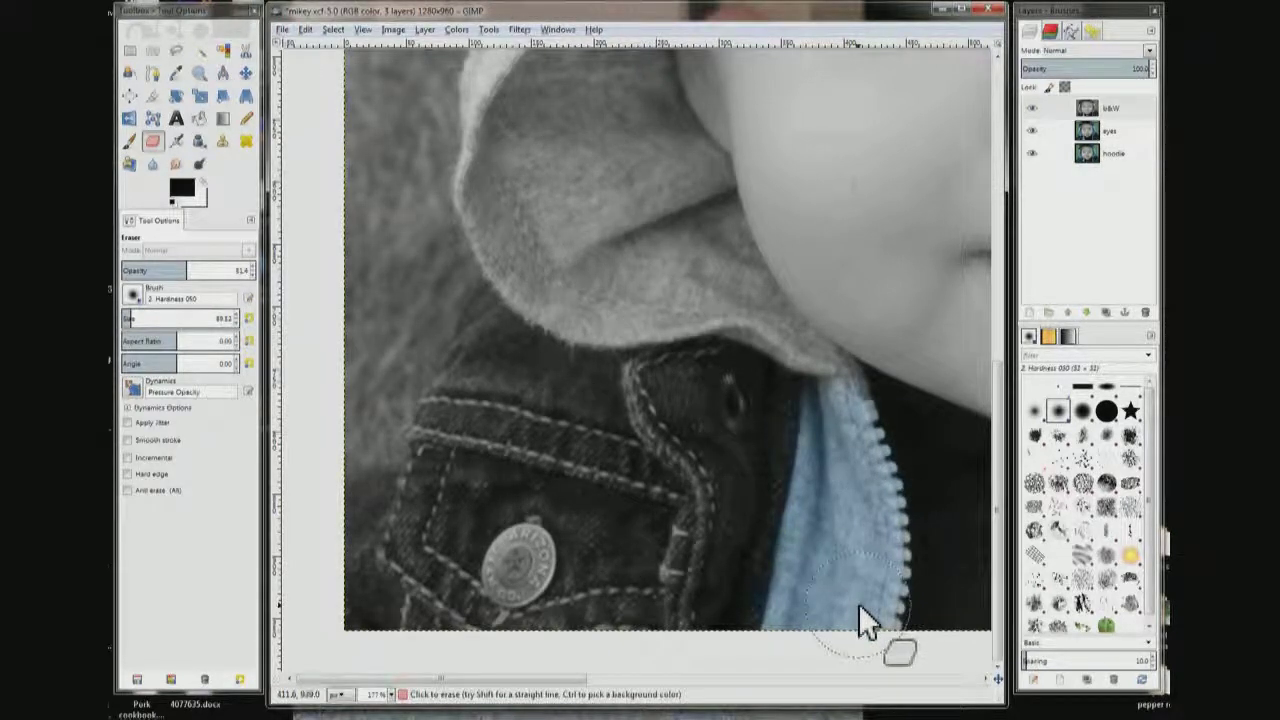
# Erase the b&W layer over both sides of the hood around the face with the Eraser at 51.4 opacity, revealing the blue fabric.
pyautogui.moveTo(508, 197)
pyautogui.mouseDown()
pyautogui.moveTo(555, 277)
pyautogui.moveTo(622, 197)
pyautogui.moveTo(572, 168)
pyautogui.moveTo(609, 287)
pyautogui.moveTo(543, 285)
pyautogui.moveTo(533, 218)
pyautogui.moveTo(515, 218)
pyautogui.moveTo(503, 170)
pyautogui.moveTo(514, 98)
pyautogui.moveTo(610, 88)
pyautogui.moveTo(652, 100)
pyautogui.moveTo(666, 118)
pyautogui.moveTo(651, 155)
pyautogui.mouseUp()
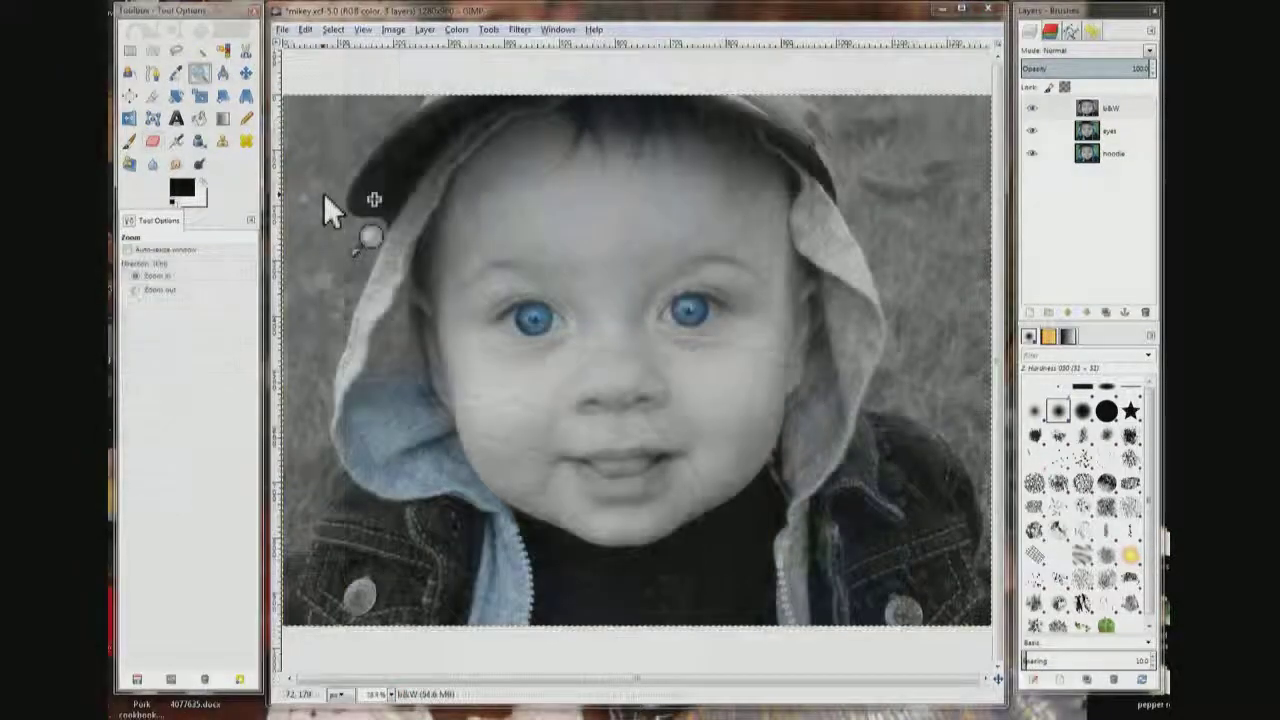
pyautogui.moveTo(323, 193); pyautogui.dragTo(460, 436)
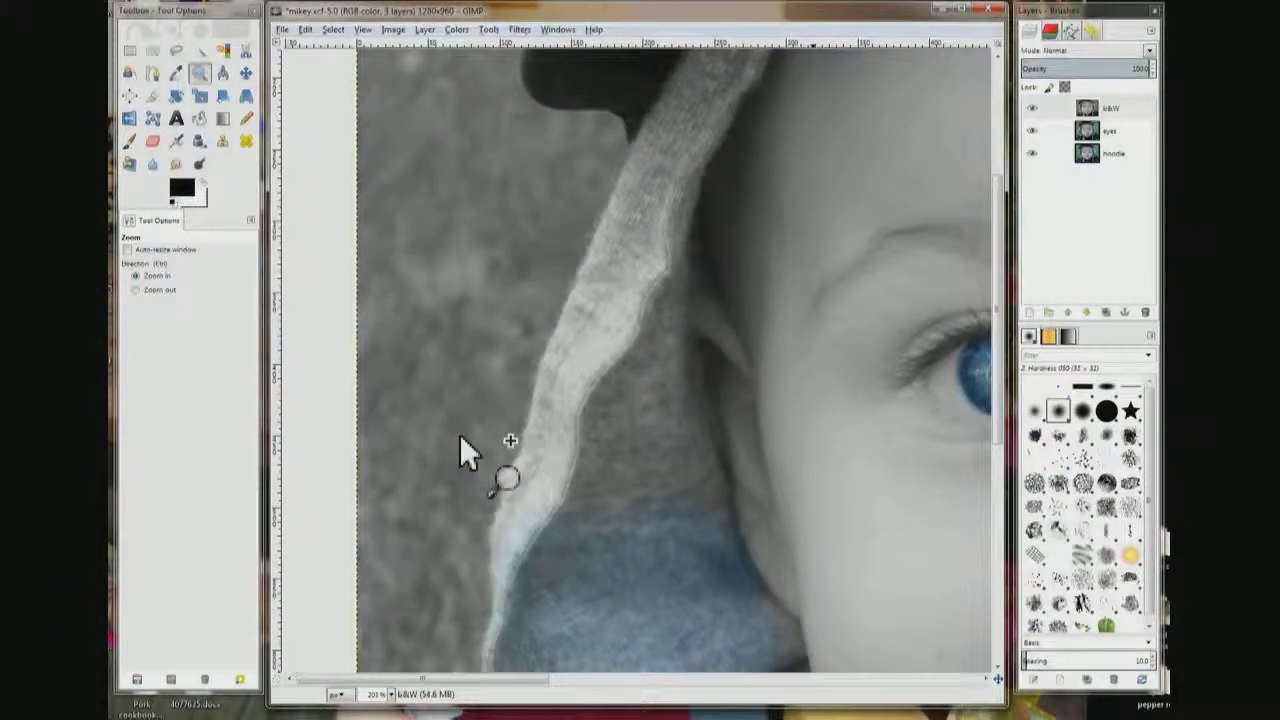
pyautogui.click(153, 145)
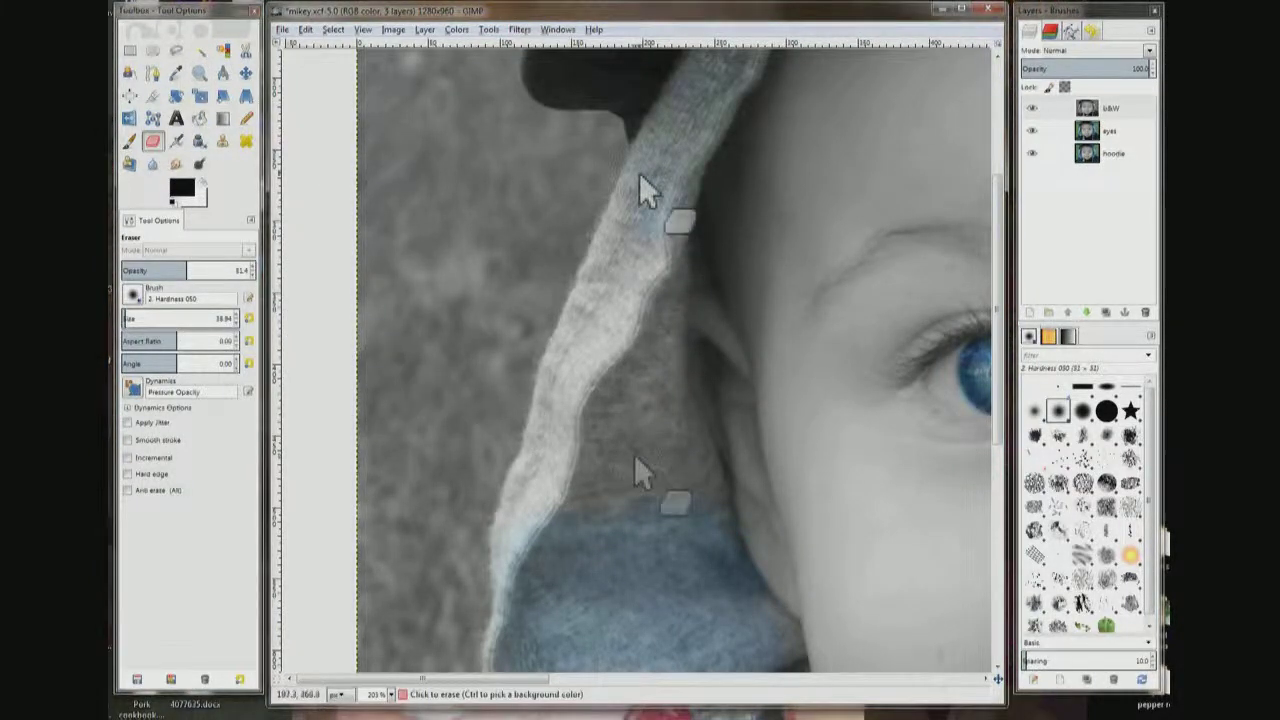
pyautogui.moveTo(639, 172)
pyautogui.mouseDown()
pyautogui.moveTo(600, 272)
pyautogui.moveTo(550, 321)
pyautogui.moveTo(614, 322)
pyautogui.moveTo(631, 271)
pyautogui.moveTo(664, 244)
pyautogui.moveTo(644, 316)
pyautogui.moveTo(595, 364)
pyautogui.mouseUp()
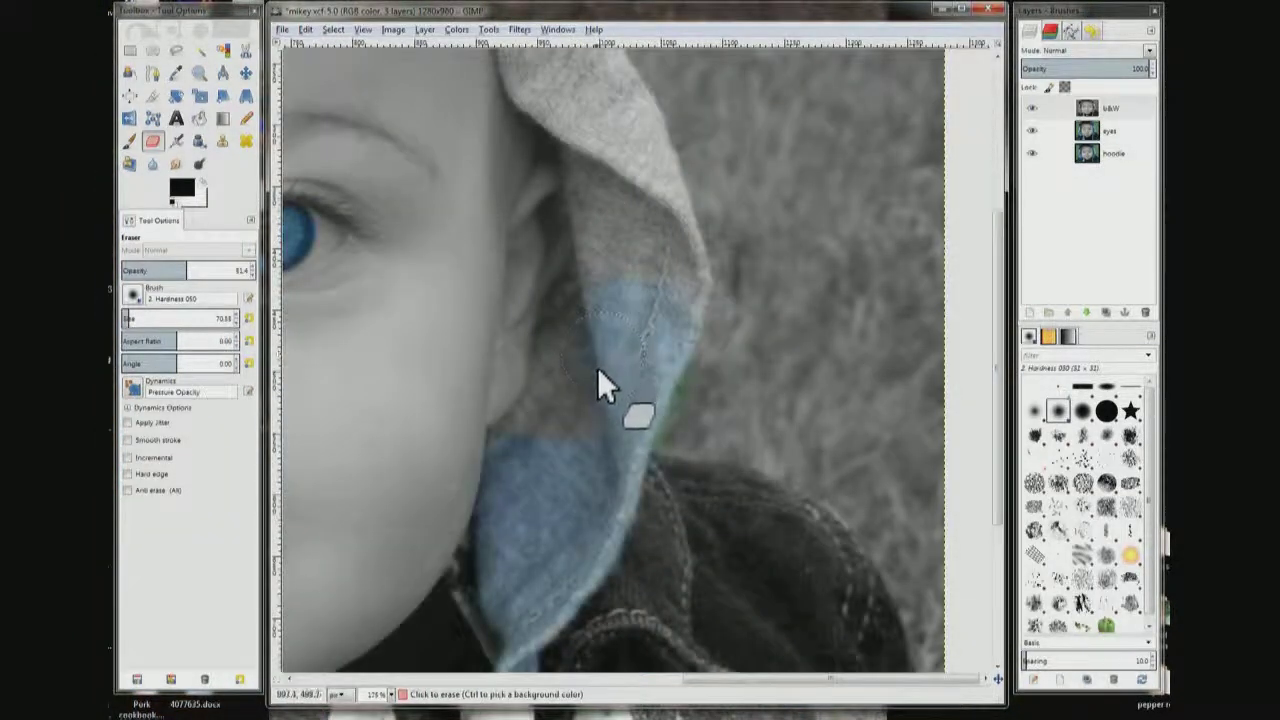
pyautogui.moveTo(598, 373)
pyautogui.mouseDown()
pyautogui.moveTo(578, 423)
pyautogui.moveTo(559, 421)
pyautogui.moveTo(585, 298)
pyautogui.moveTo(637, 262)
pyautogui.moveTo(644, 232)
pyautogui.moveTo(658, 270)
pyautogui.moveTo(669, 285)
pyautogui.moveTo(677, 265)
pyautogui.moveTo(681, 284)
pyautogui.moveTo(670, 325)
pyautogui.moveTo(625, 256)
pyautogui.moveTo(628, 233)
pyautogui.moveTo(598, 246)
pyautogui.moveTo(632, 226)
pyautogui.moveTo(604, 177)
pyautogui.moveTo(600, 204)
pyautogui.moveTo(586, 201)
pyautogui.moveTo(574, 133)
pyautogui.moveTo(642, 152)
pyautogui.moveTo(647, 191)
pyautogui.mouseUp()
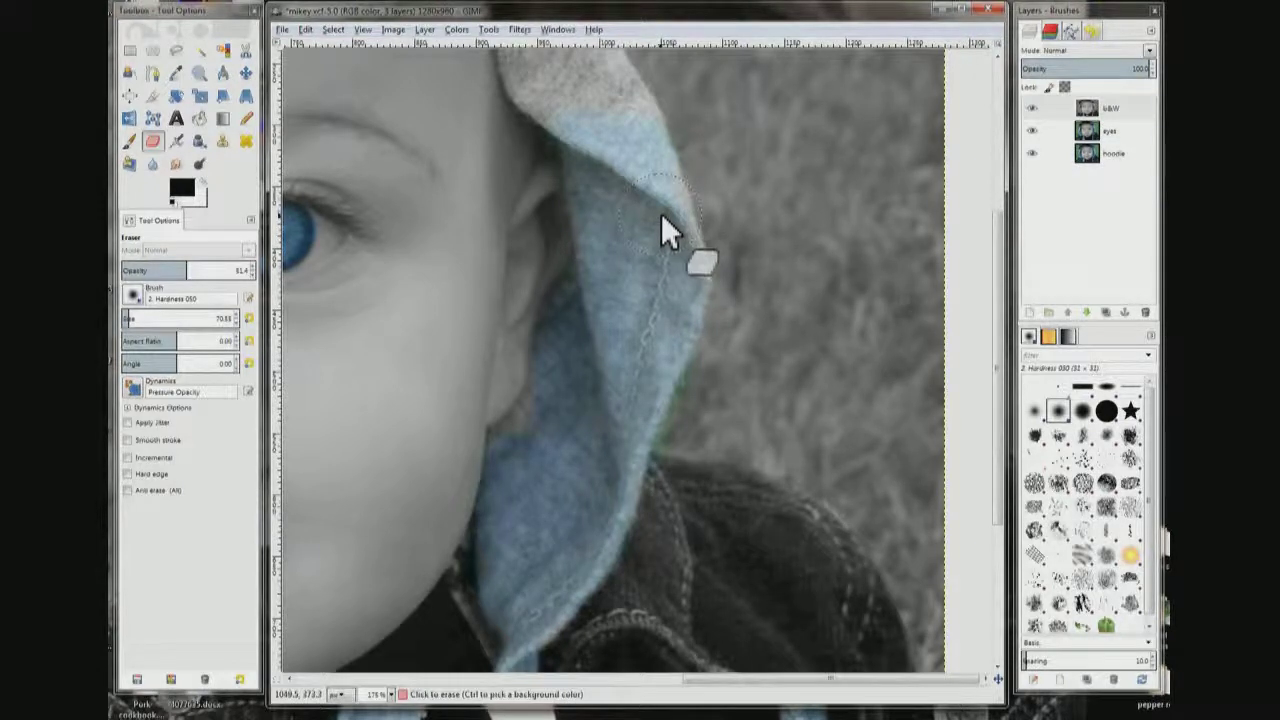
pyautogui.moveTo(663, 200)
pyautogui.mouseDown()
pyautogui.moveTo(675, 244)
pyautogui.moveTo(667, 312)
pyautogui.mouseUp()
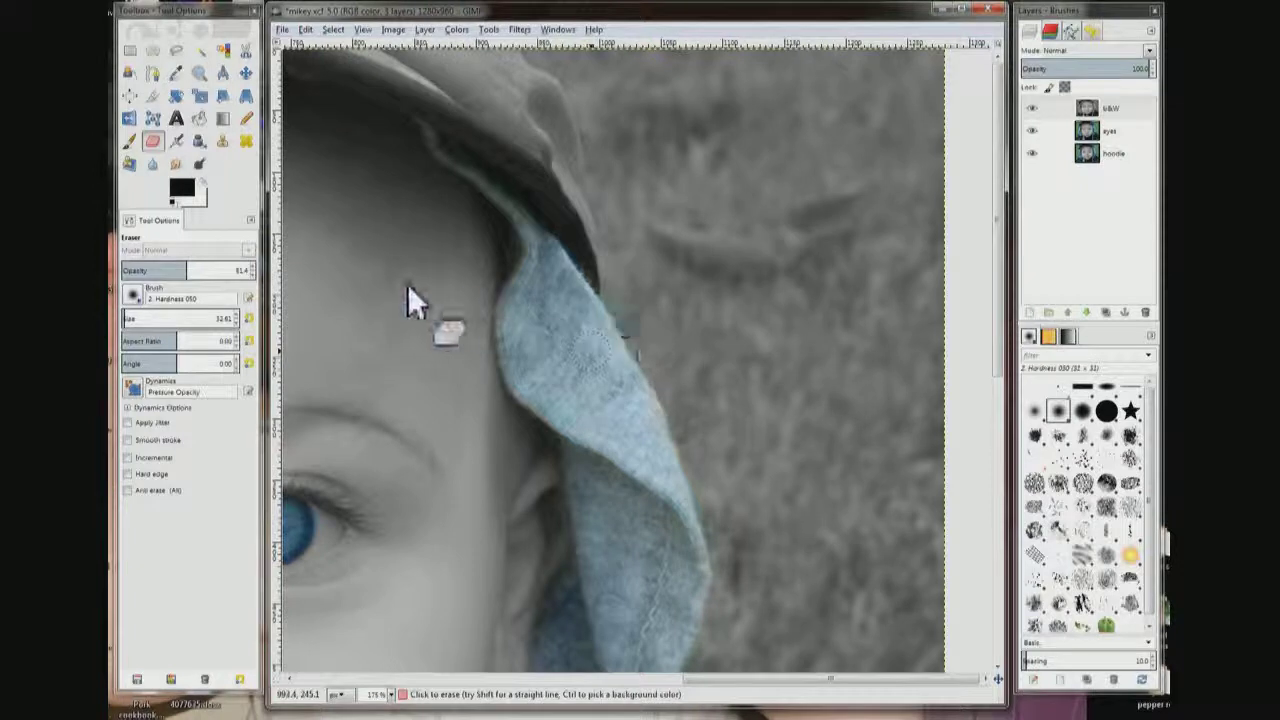
# Clone nearby gray grass over the green spots along both outer edges of the hood, using the Hardness 050 brush at size 32.61.
pyautogui.click(216, 142)
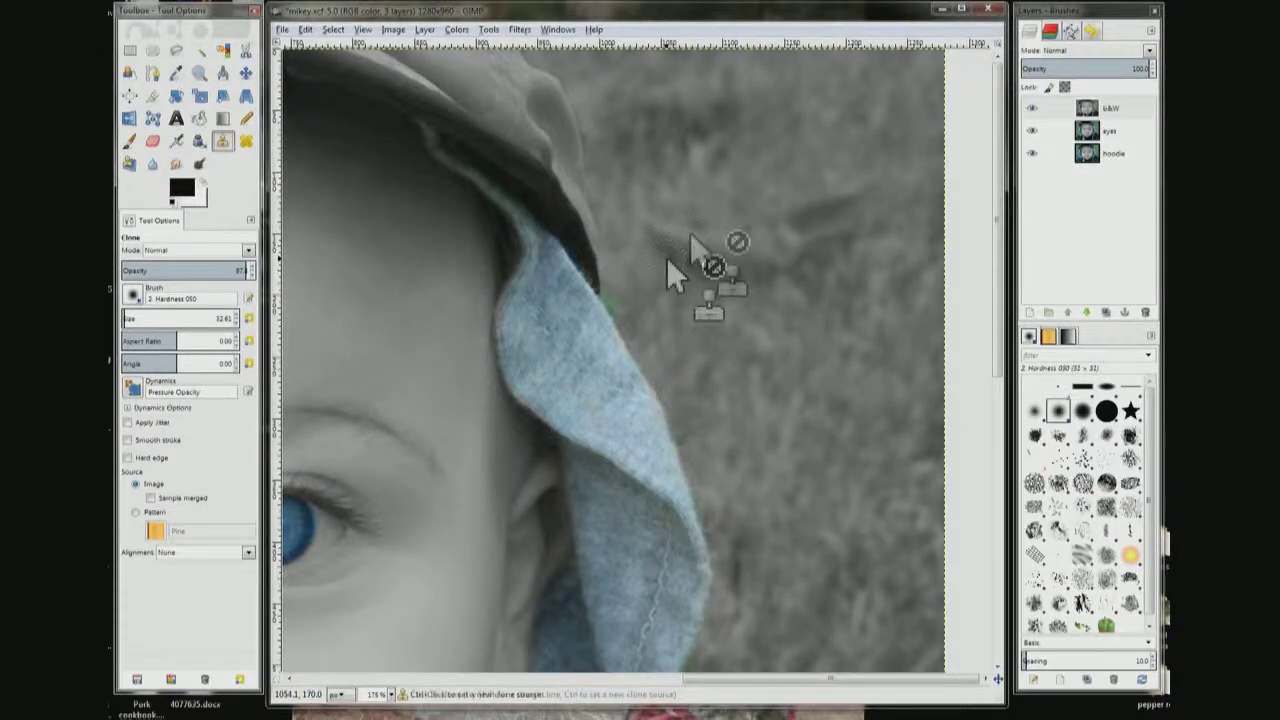
pyautogui.keyDown('ctrl'); pyautogui.click(688, 234); pyautogui.keyUp('ctrl')
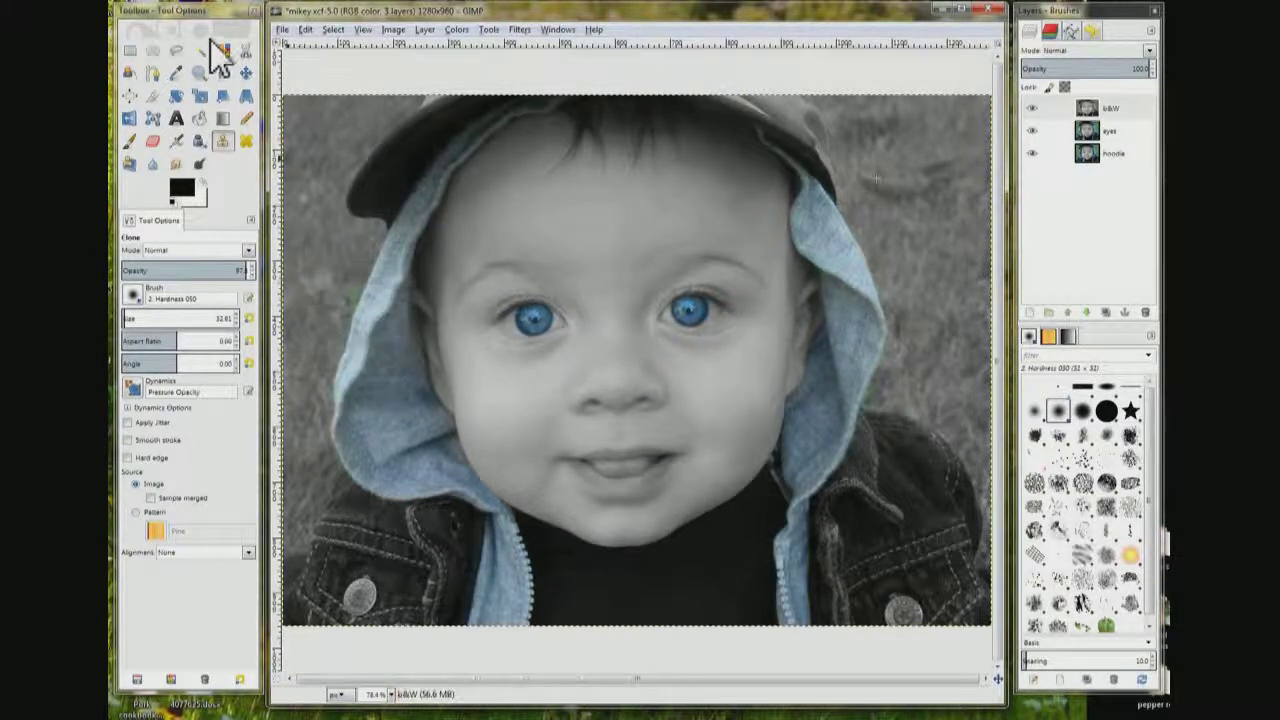
pyautogui.click(199, 73)
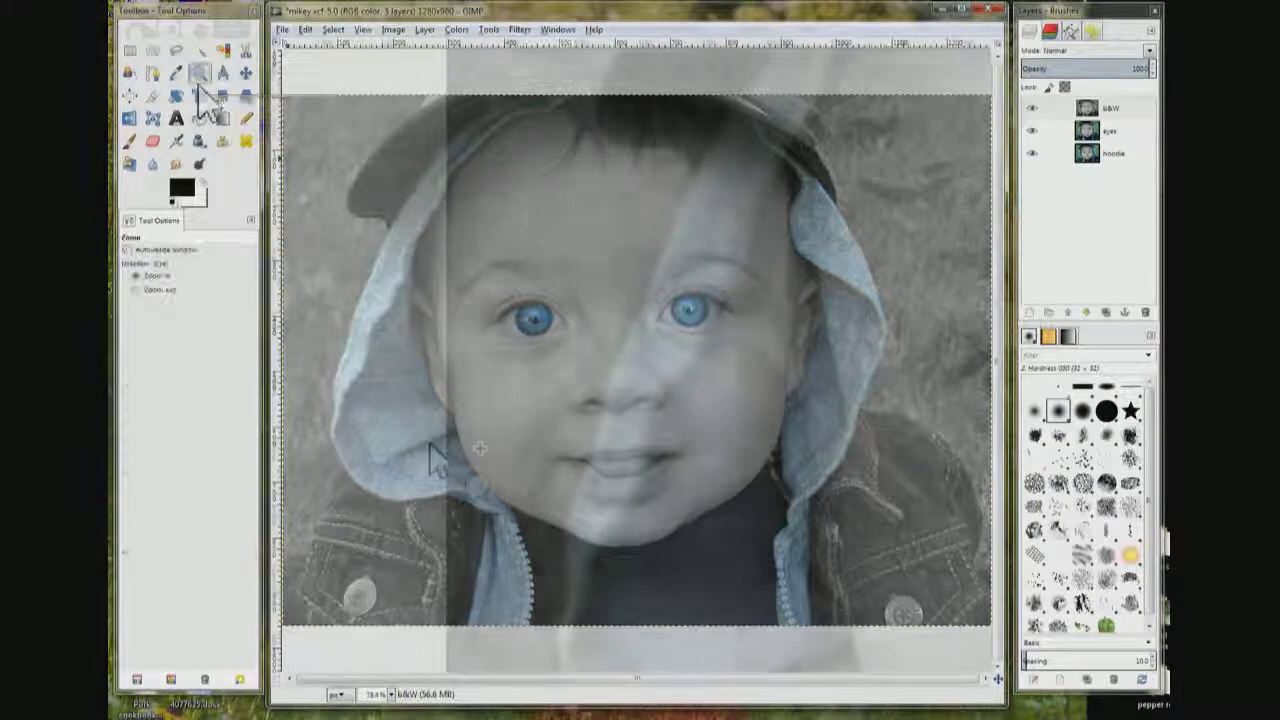
pyautogui.click(429, 457)
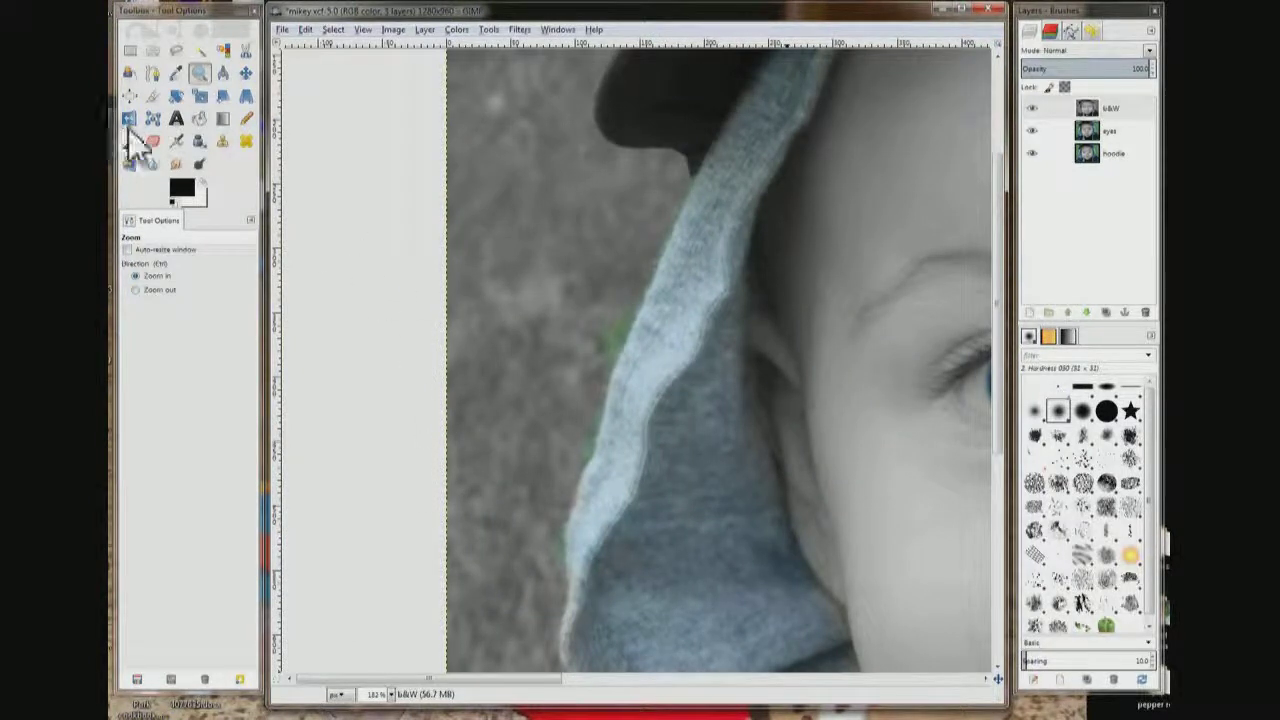
pyautogui.click(223, 141)
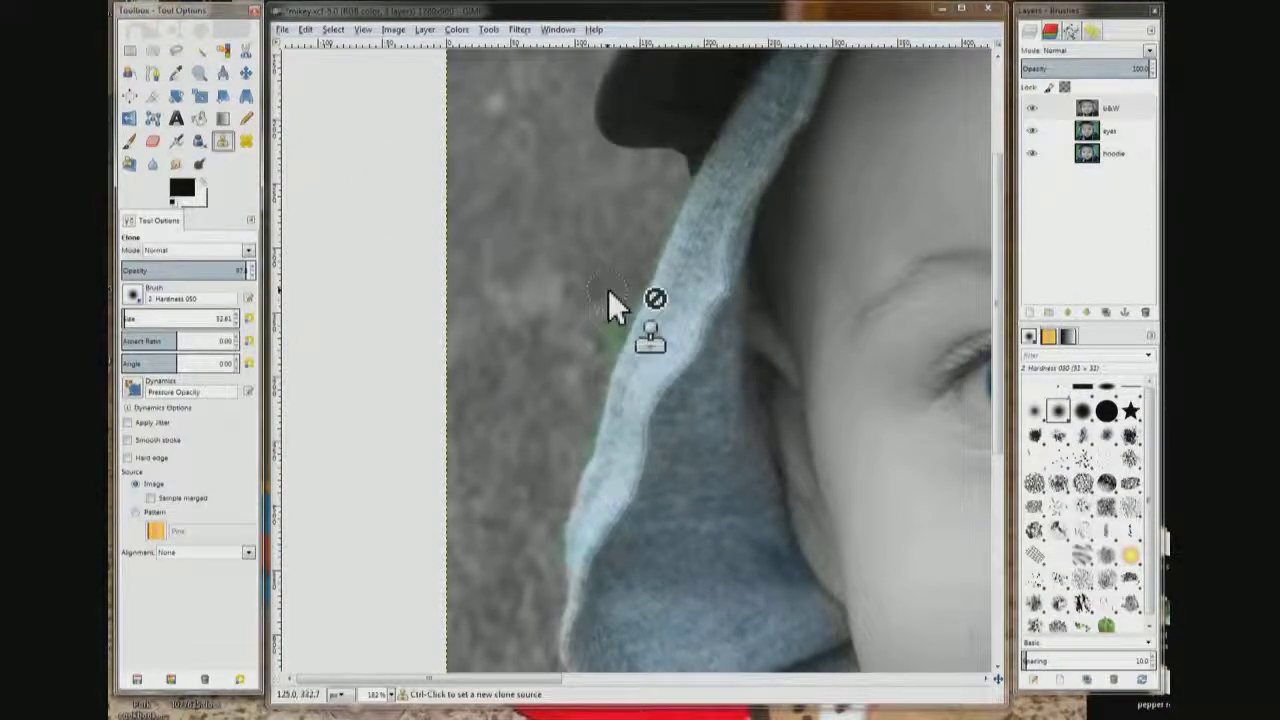
pyautogui.keyDown('ctrl'); pyautogui.click(551, 292); pyautogui.keyUp('ctrl')
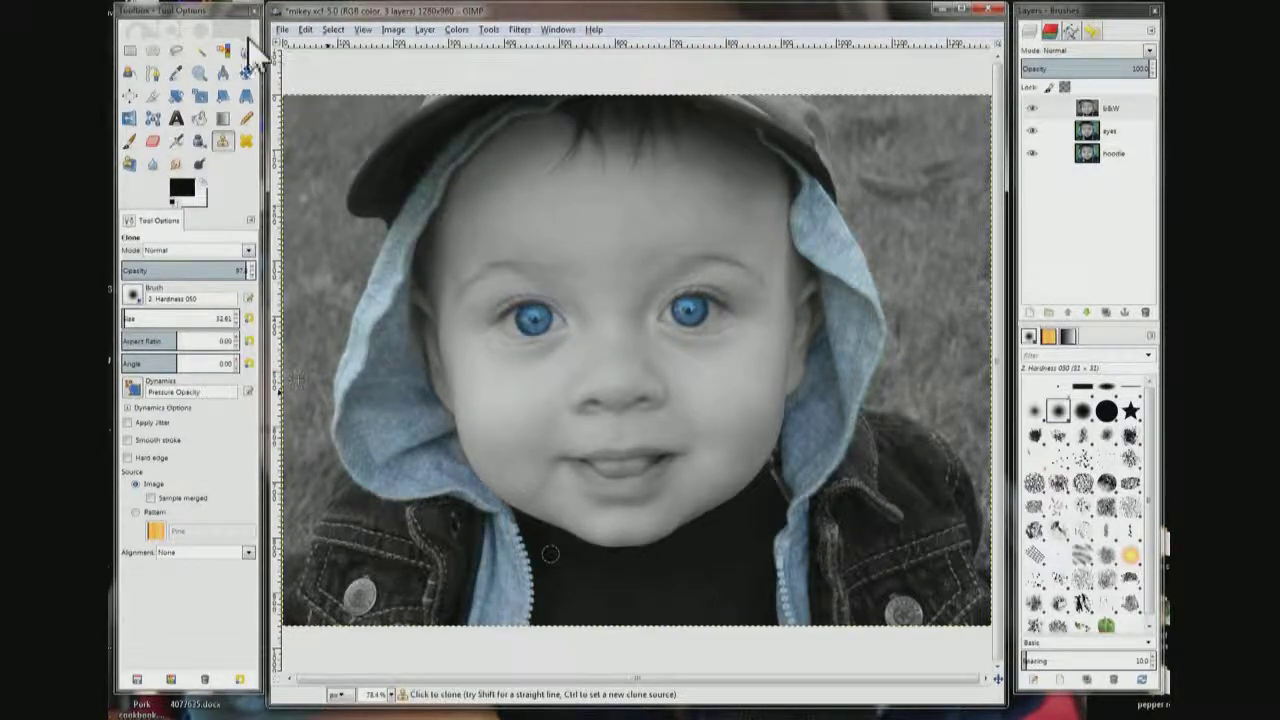
pyautogui.click(283, 30)
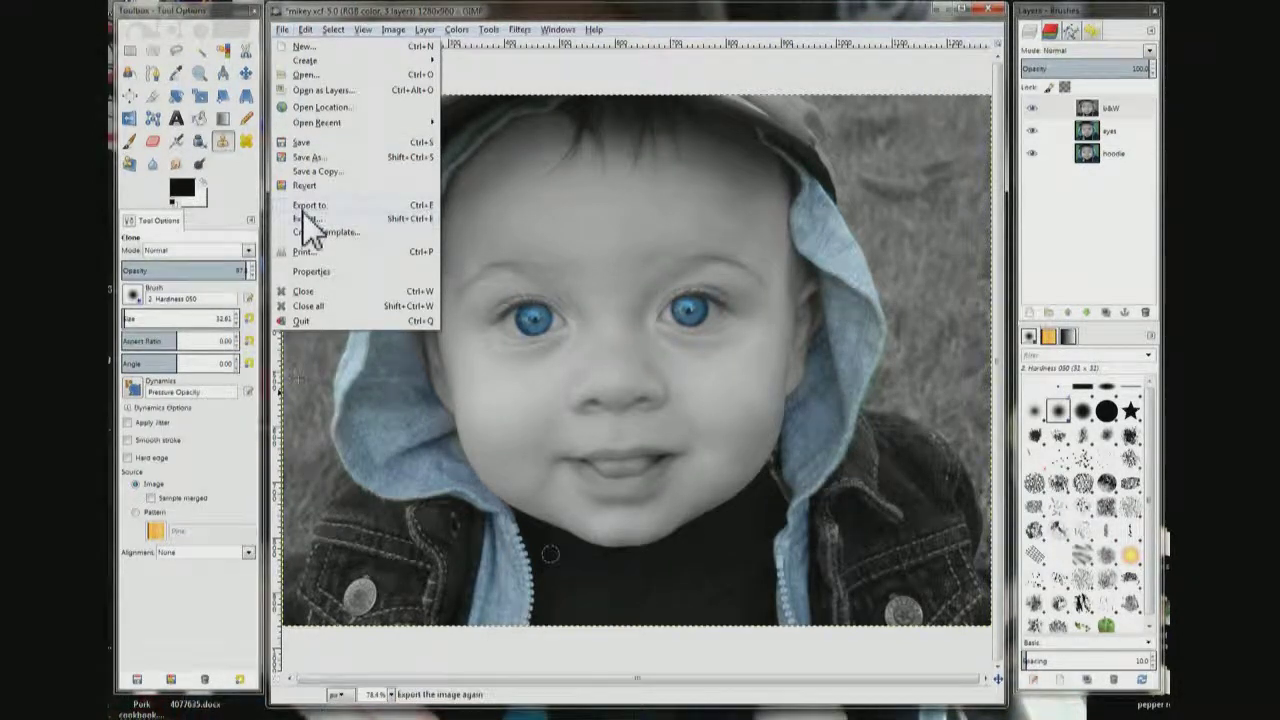
pyautogui.click(467, 61)
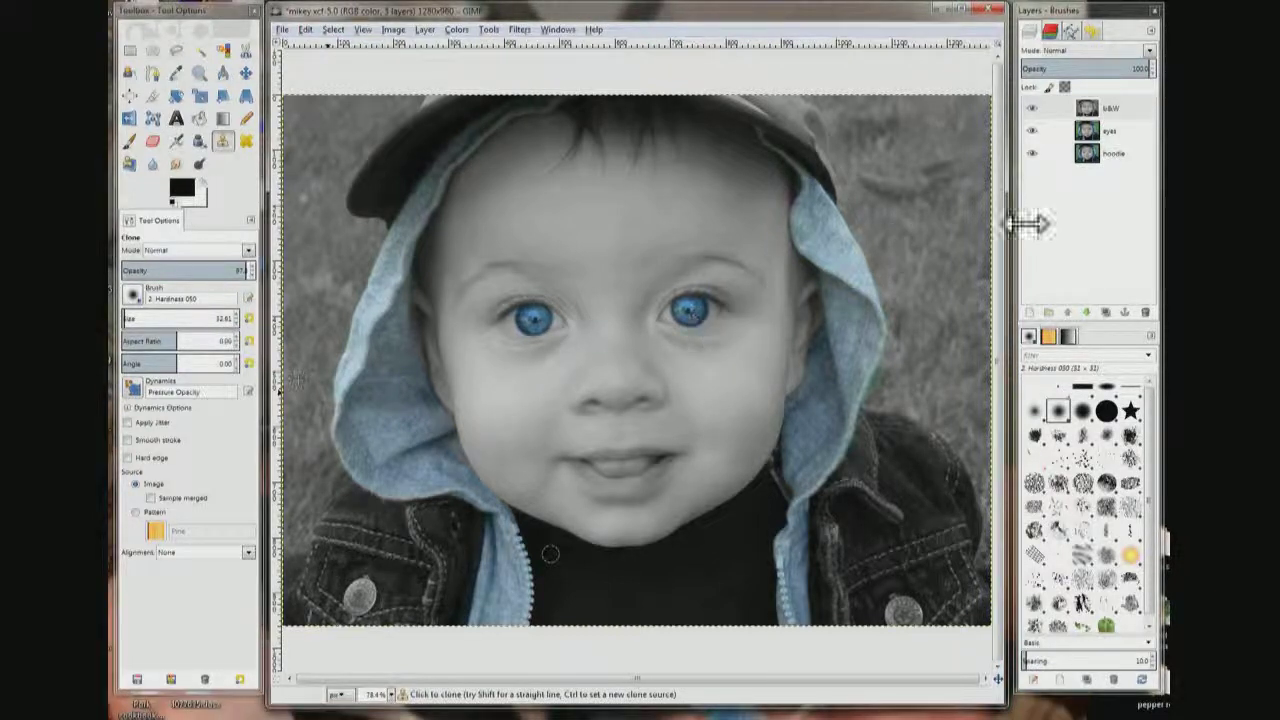
# Compare the photo with and without the b&W layer, and leave the b&W and hoodie layers hidden so only the eyes layer shows.
pyautogui.click(1032, 109)
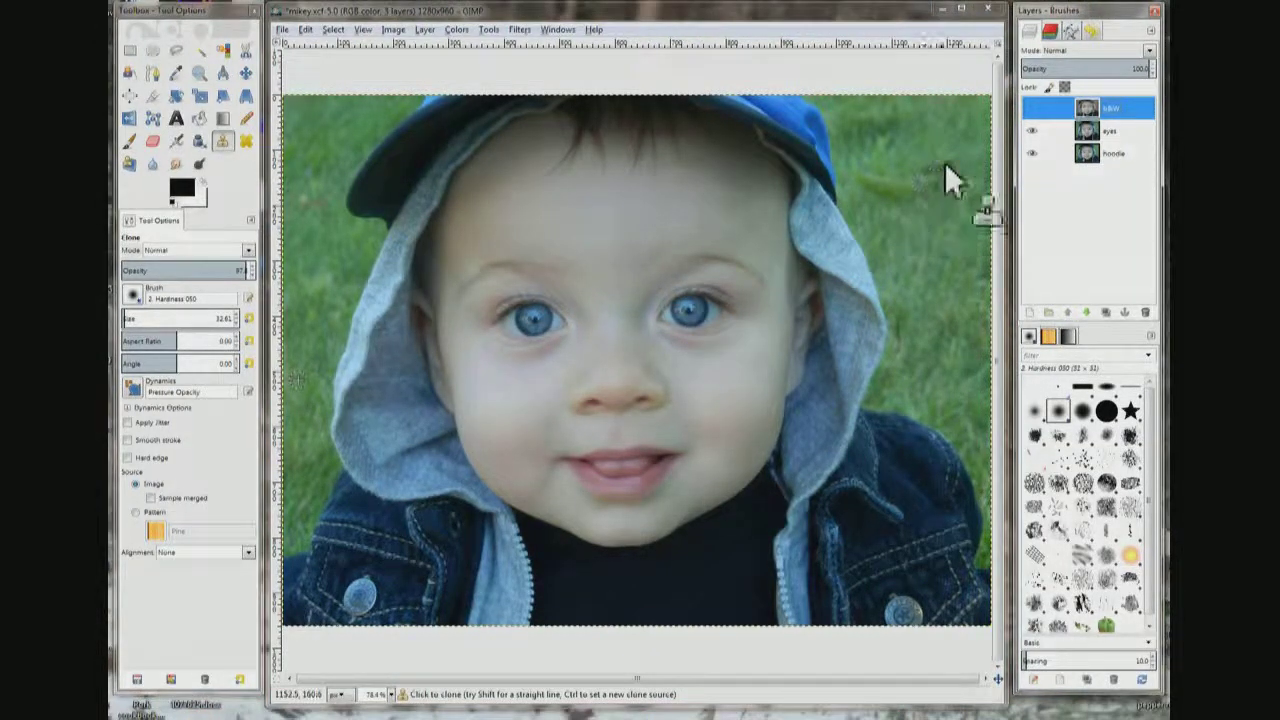
pyautogui.click(1031, 107)
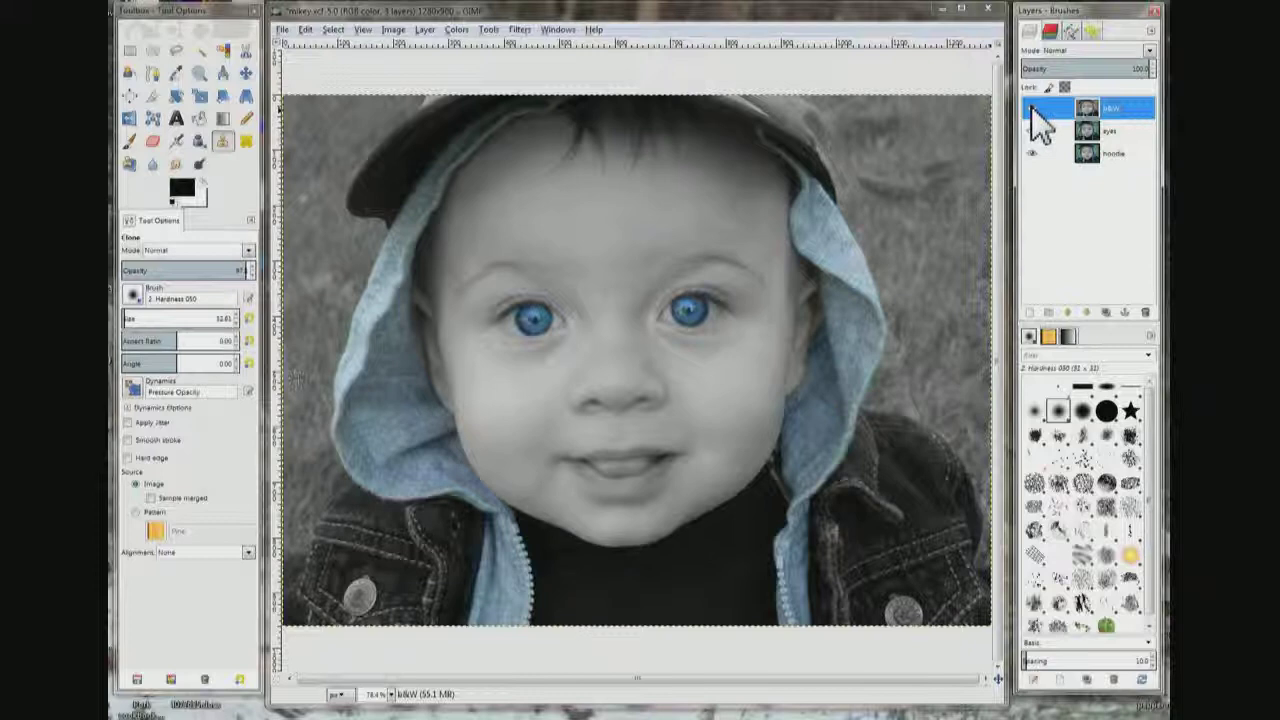
pyautogui.click(1031, 107)
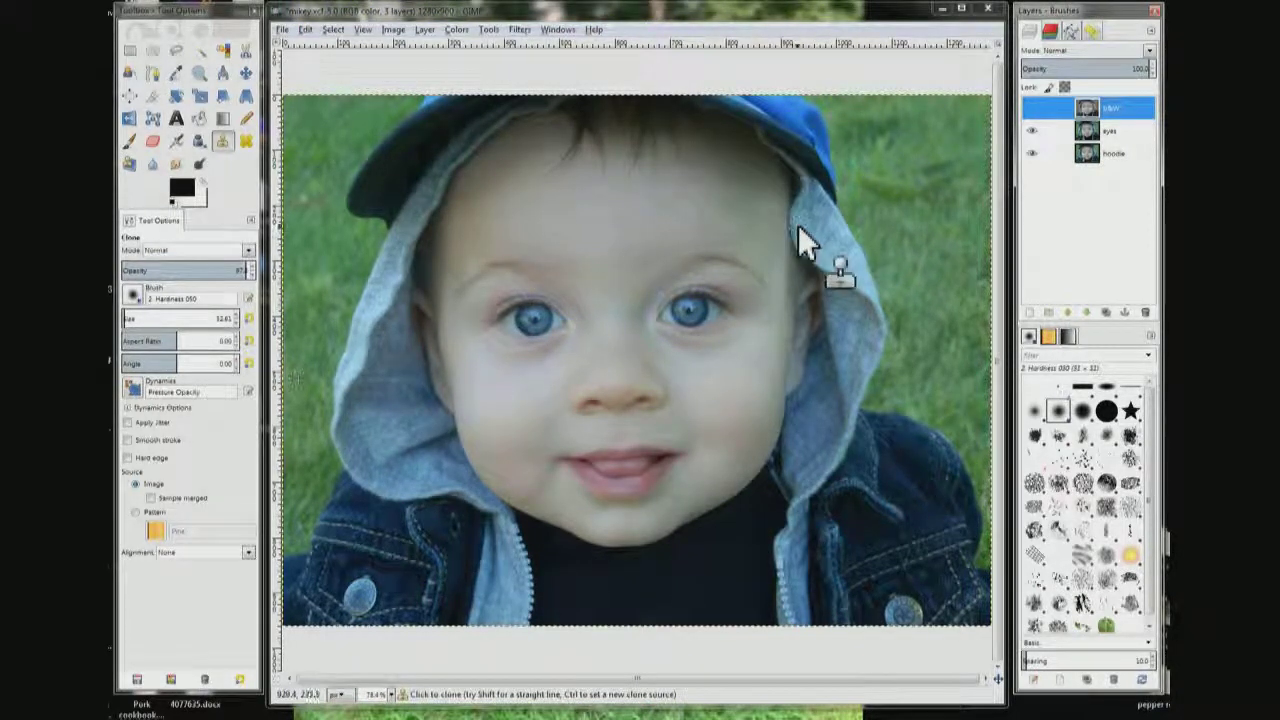
pyautogui.click(1031, 153)
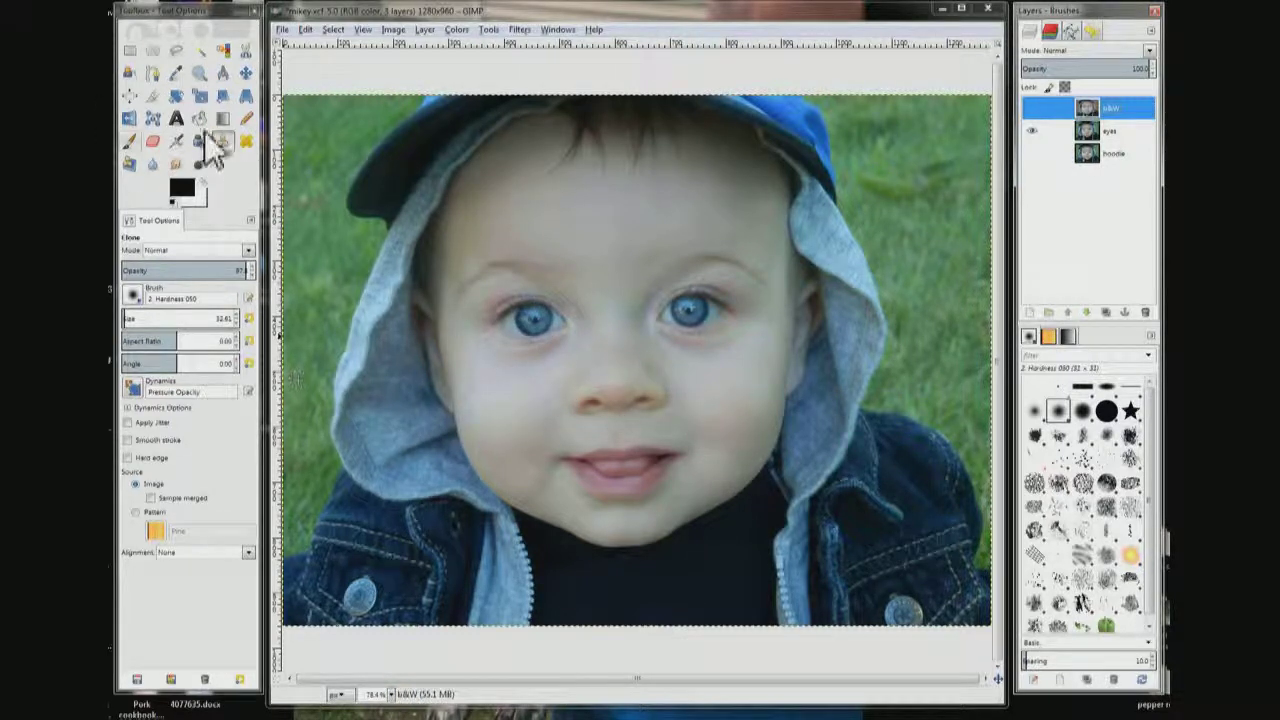
# Erase the jacket corner at the photo's lower left on the eyes layer with a size 121.13 Eraser, first at 51.4, then 100 opacity.
pyautogui.click(153, 142)
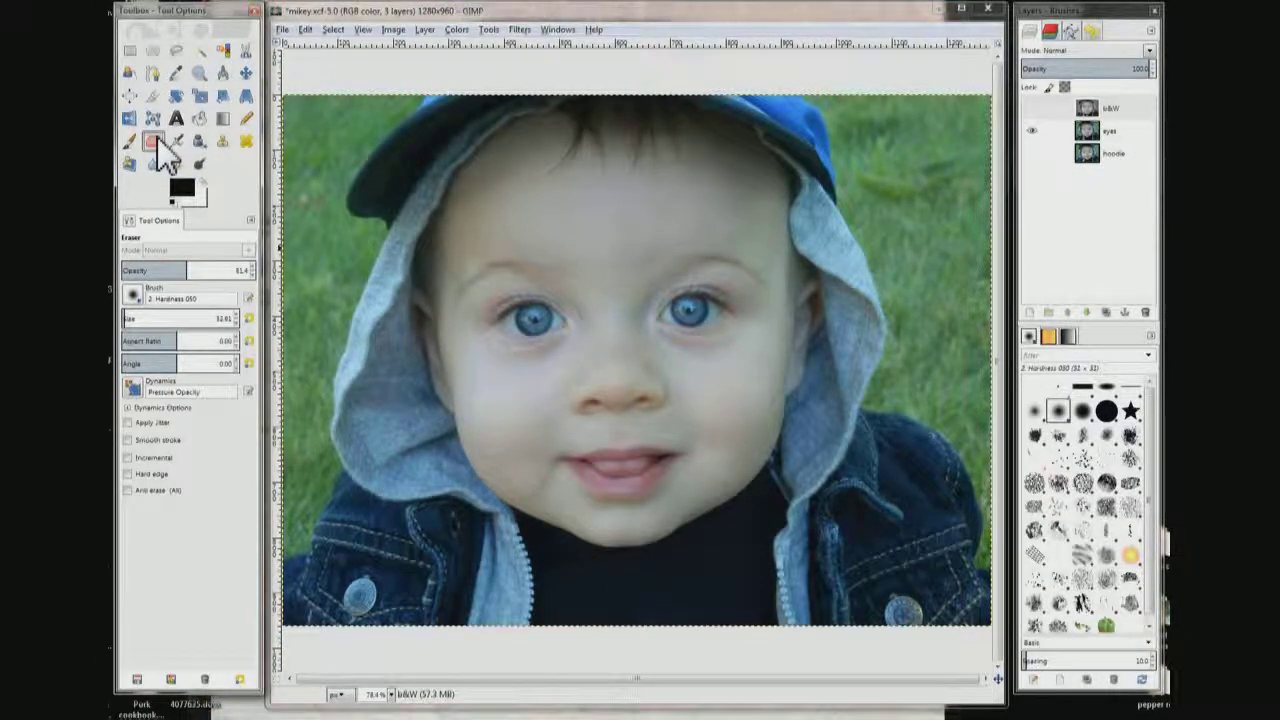
pyautogui.click(135, 318)
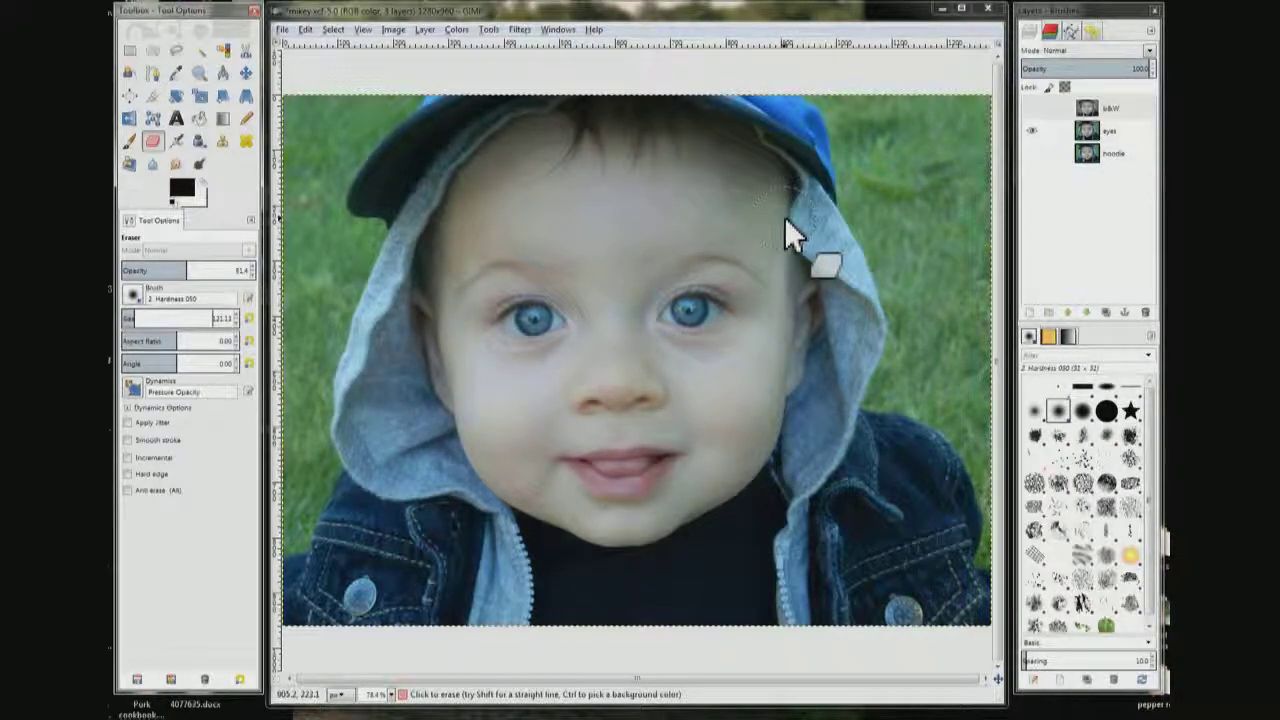
pyautogui.click(1132, 134)
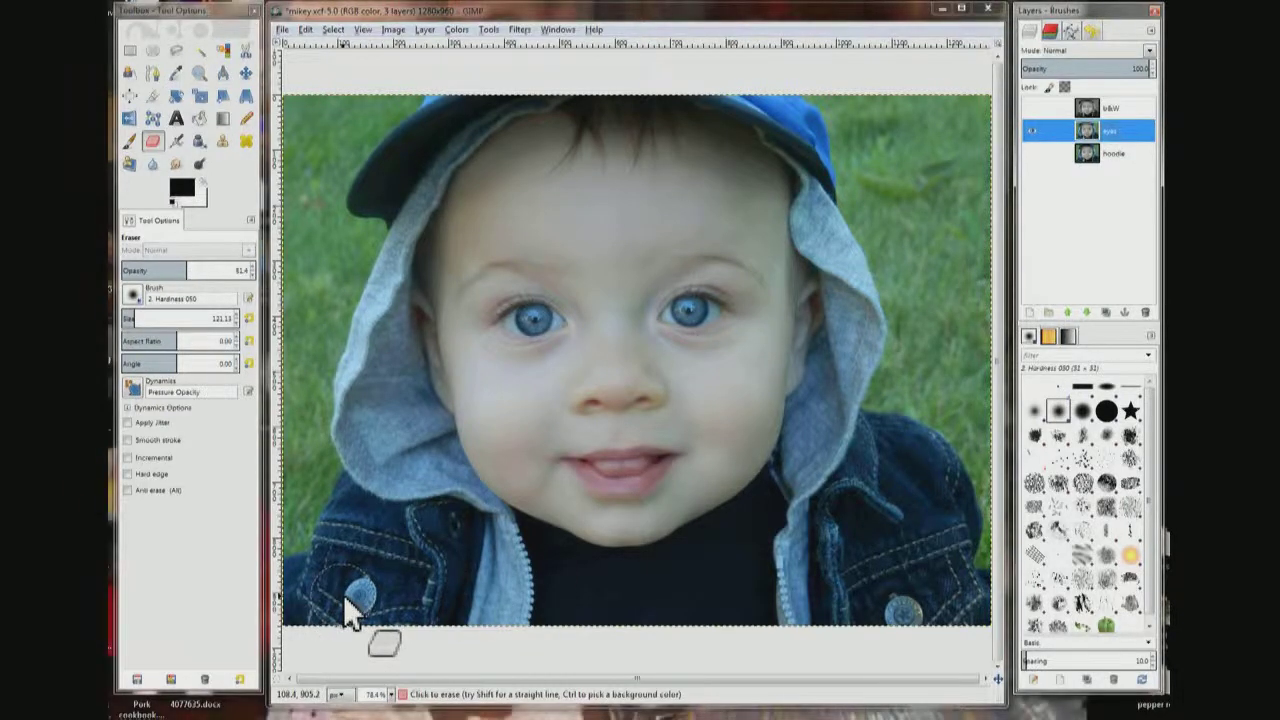
pyautogui.click(343, 594)
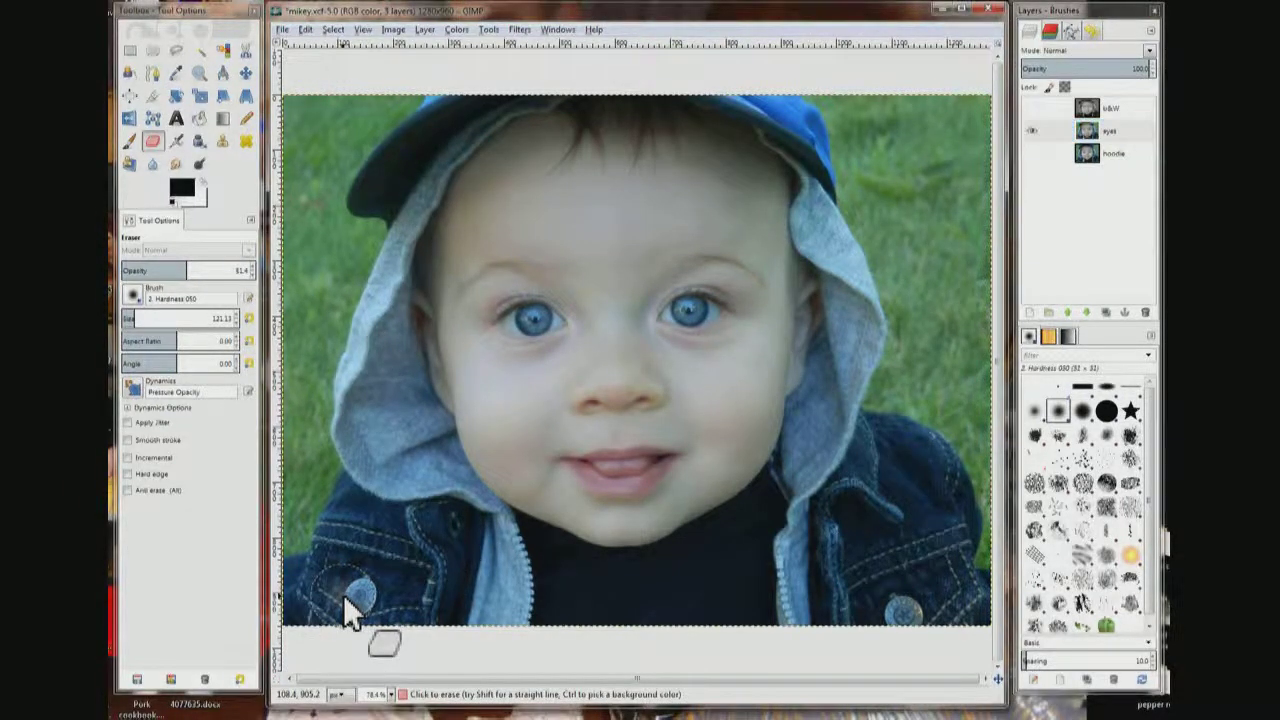
pyautogui.moveTo(345, 596)
pyautogui.mouseDown()
pyautogui.moveTo(344, 548)
pyautogui.moveTo(298, 562)
pyautogui.moveTo(337, 591)
pyautogui.moveTo(379, 592)
pyautogui.moveTo(352, 593)
pyautogui.moveTo(357, 580)
pyautogui.mouseUp()
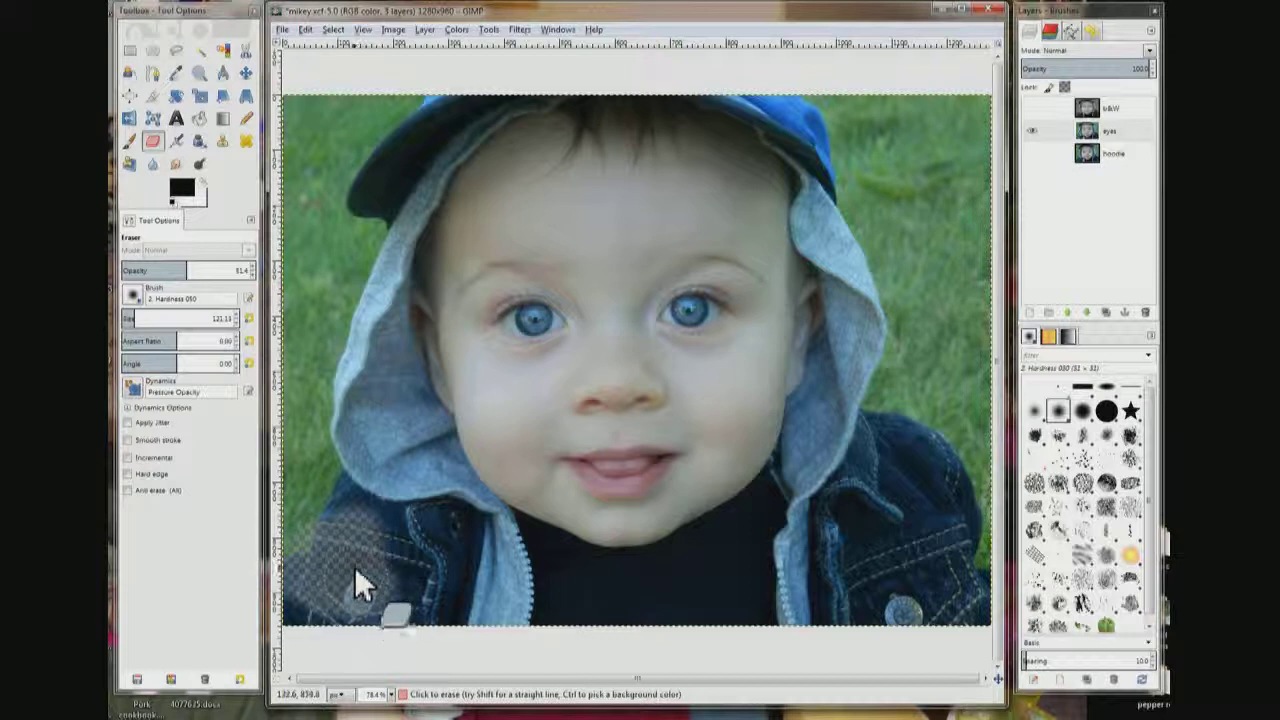
pyautogui.click(249, 270)
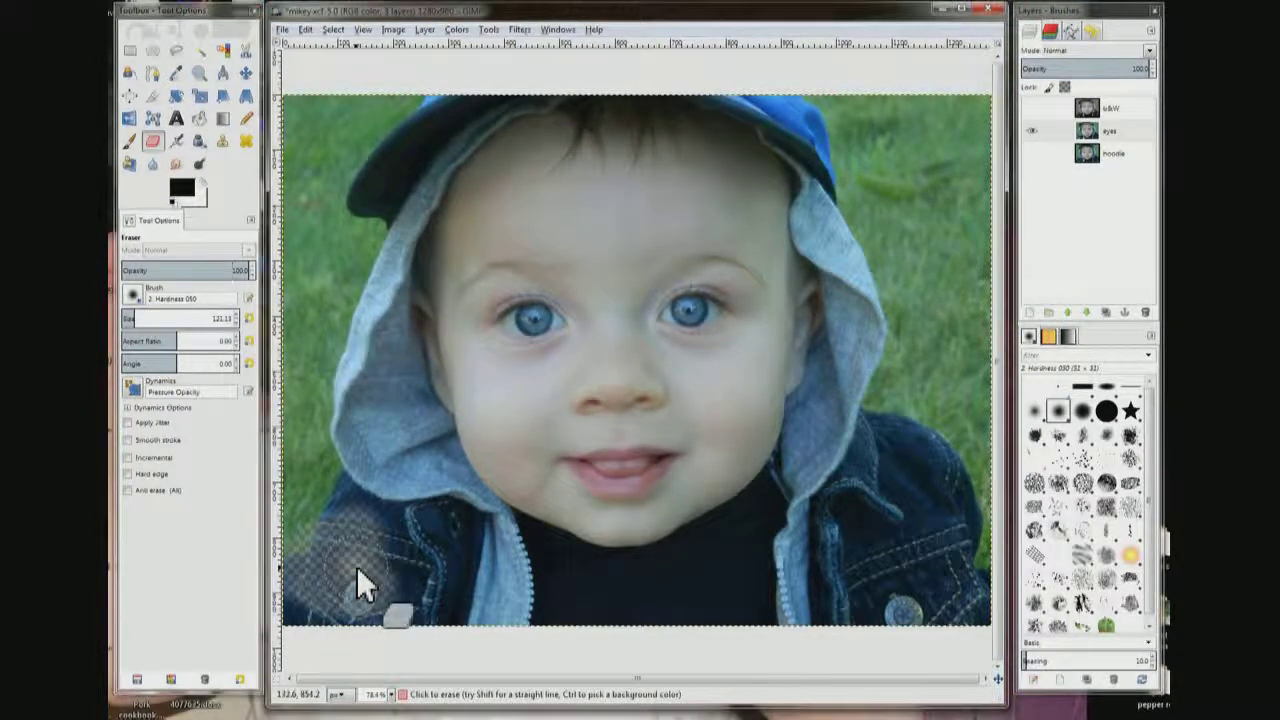
pyautogui.moveTo(357, 568)
pyautogui.mouseDown()
pyautogui.moveTo(342, 603)
pyautogui.moveTo(366, 571)
pyautogui.moveTo(327, 530)
pyautogui.moveTo(307, 617)
pyautogui.moveTo(325, 607)
pyautogui.moveTo(354, 621)
pyautogui.moveTo(424, 601)
pyautogui.moveTo(325, 619)
pyautogui.moveTo(300, 600)
pyautogui.moveTo(292, 567)
pyautogui.moveTo(312, 546)
pyautogui.moveTo(304, 586)
pyautogui.mouseUp()
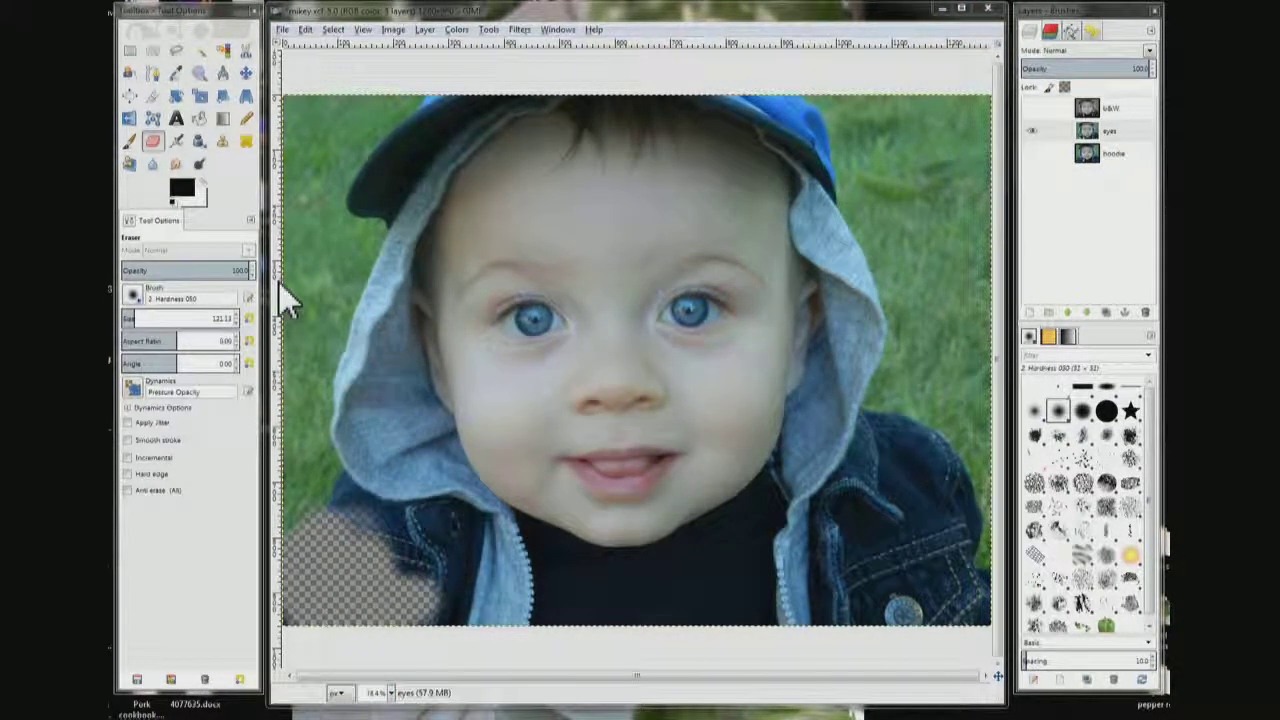
# Select a rectangle about 512 × 211 px around both eyes, invert the selection, and delete the rest of the eyes layer.
pyautogui.click(131, 53)
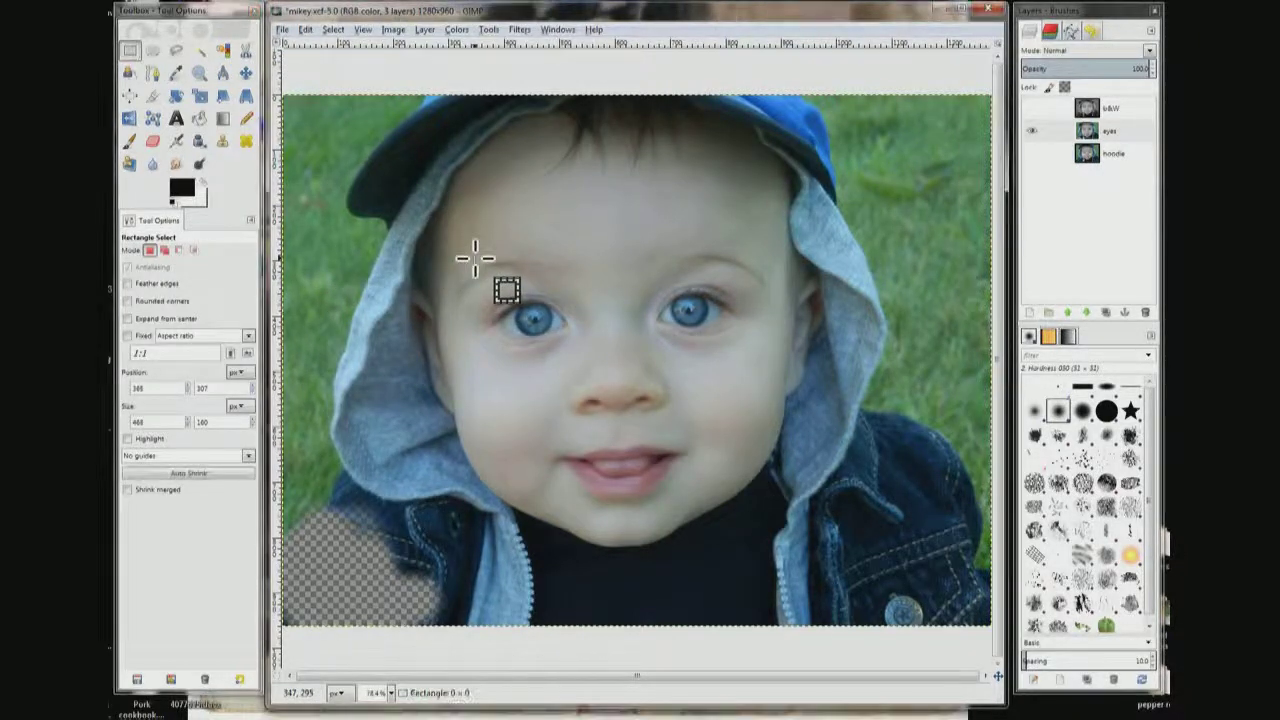
pyautogui.moveTo(475, 258); pyautogui.dragTo(759, 374)
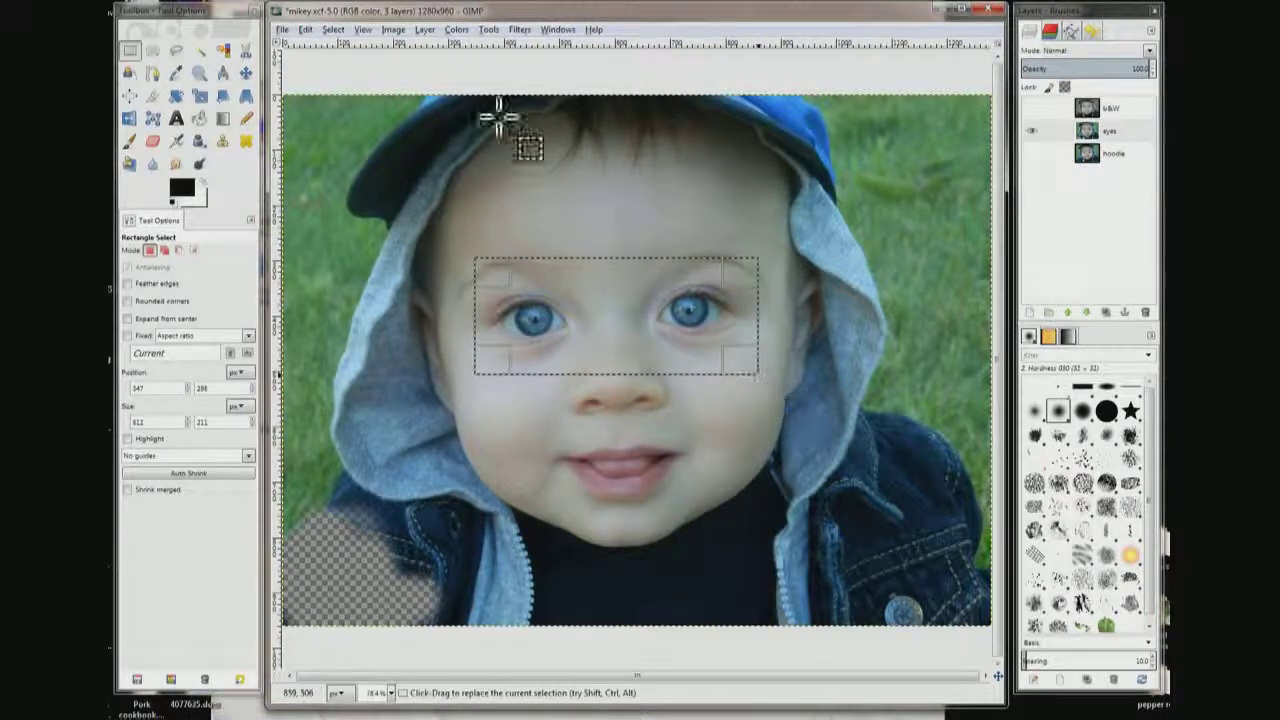
pyautogui.click(334, 32)
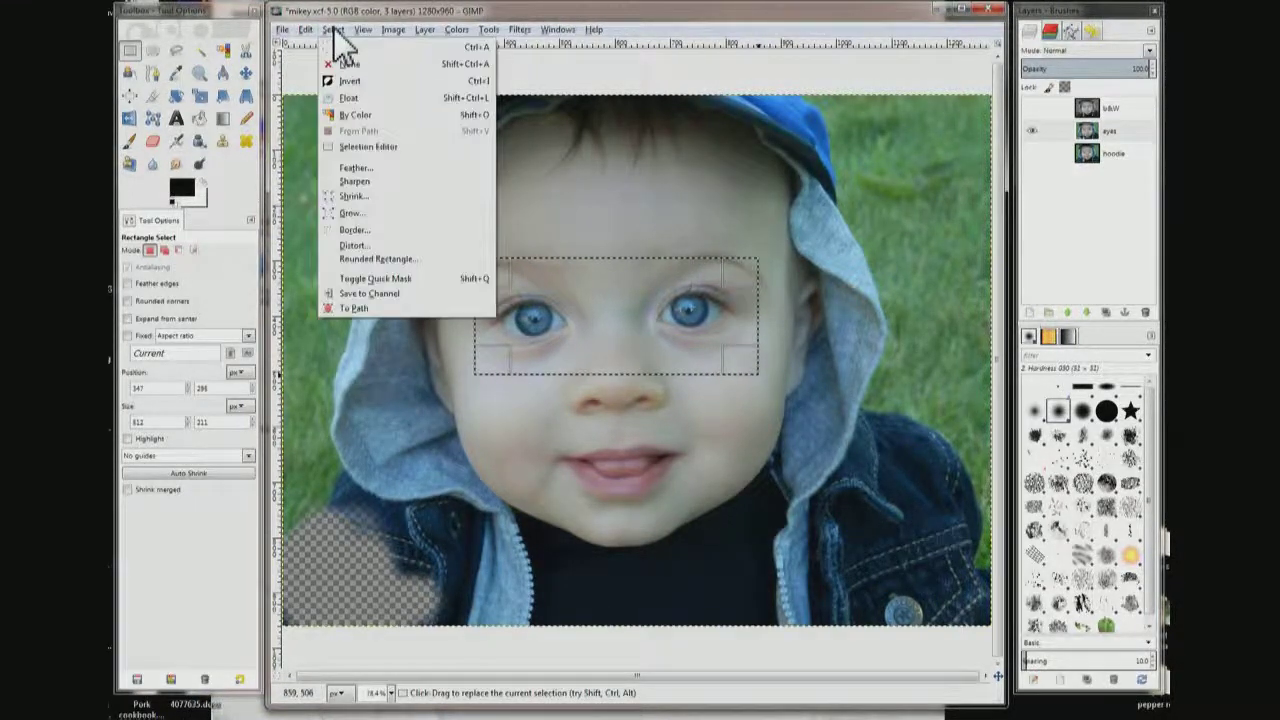
pyautogui.click(371, 84)
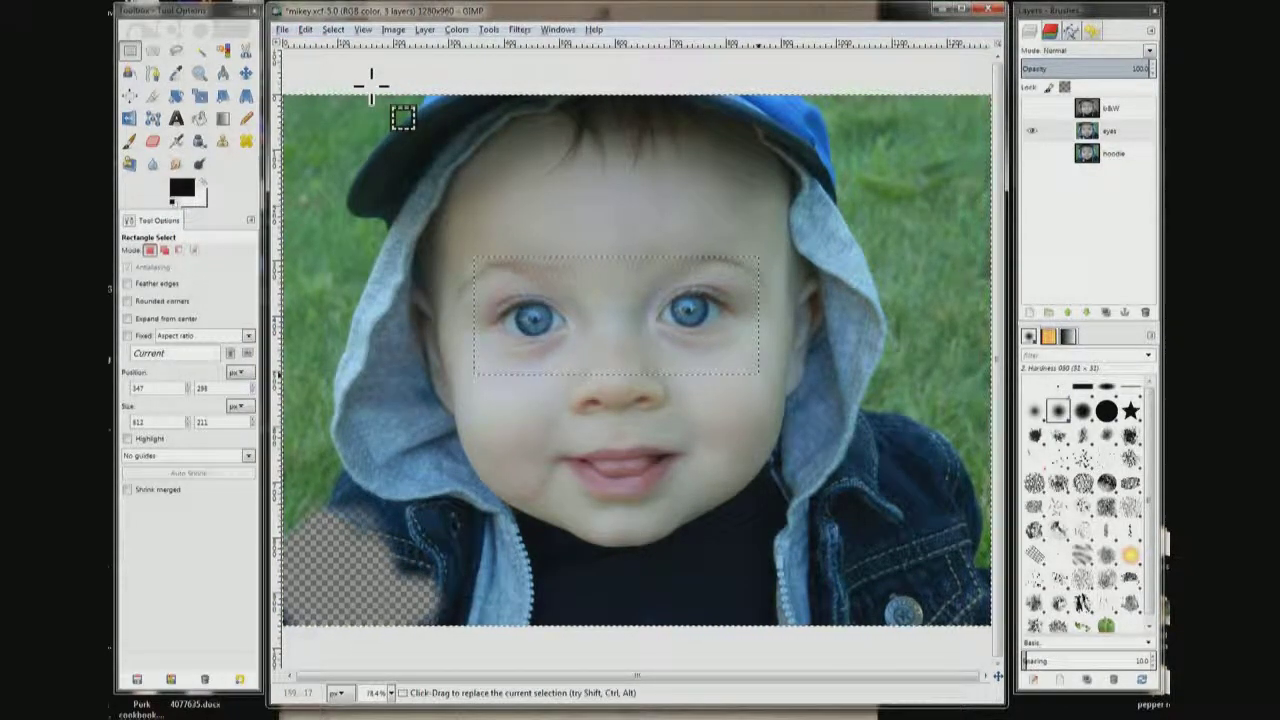
pyautogui.press('Delete')
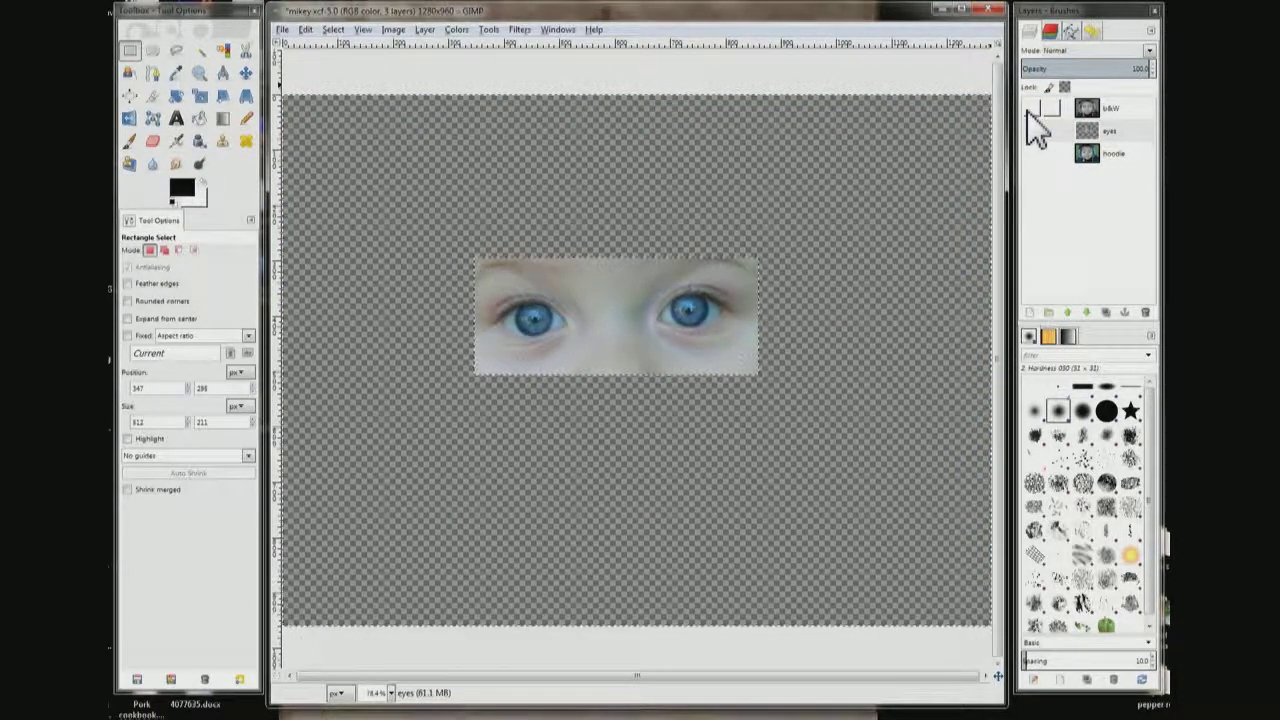
# Make the b&W and hoodie layers visible again around the trimmed eyes layer.
pyautogui.click(1031, 109)
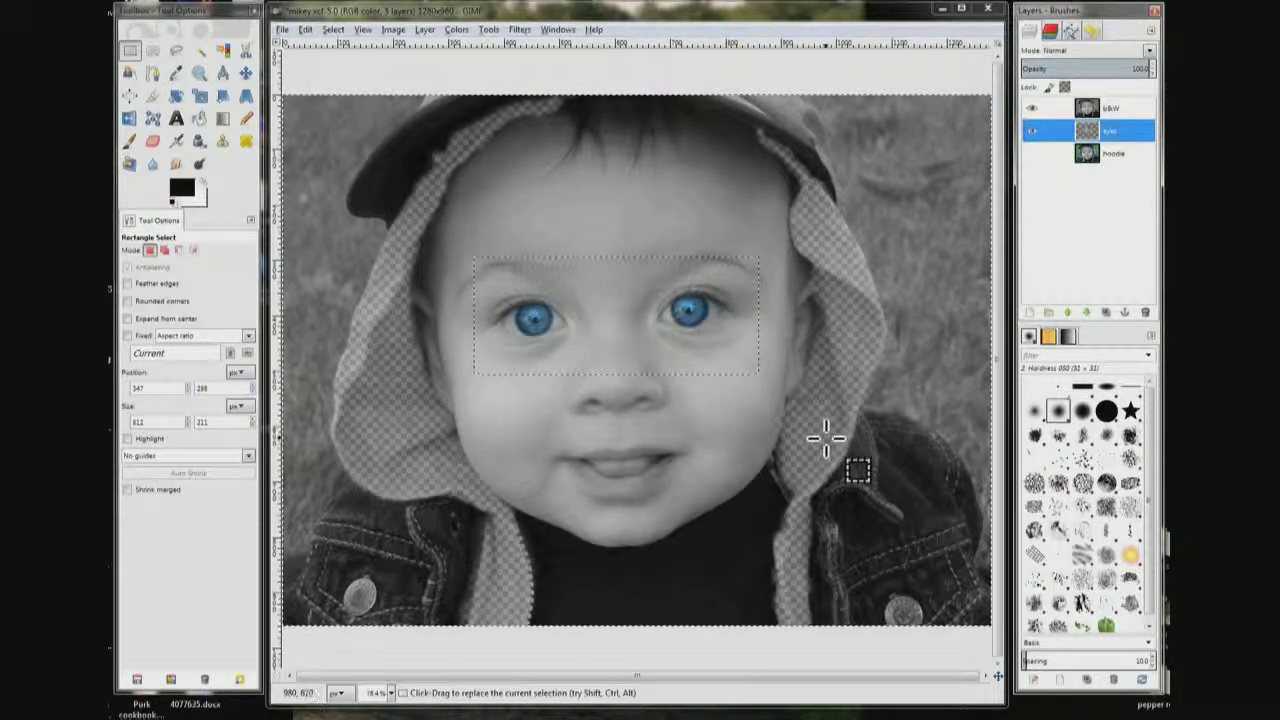
pyautogui.click(1032, 154)
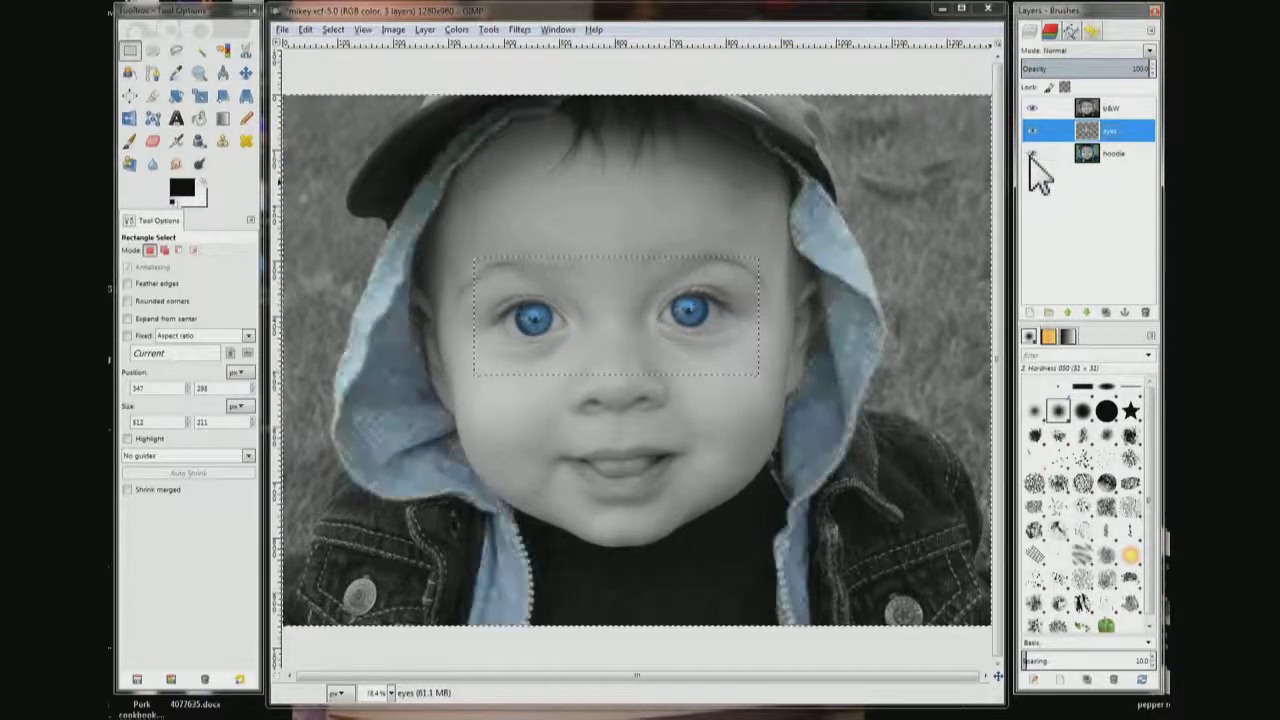
# Clear the selection and make the hoodie layer active.
pyautogui.click(334, 31)
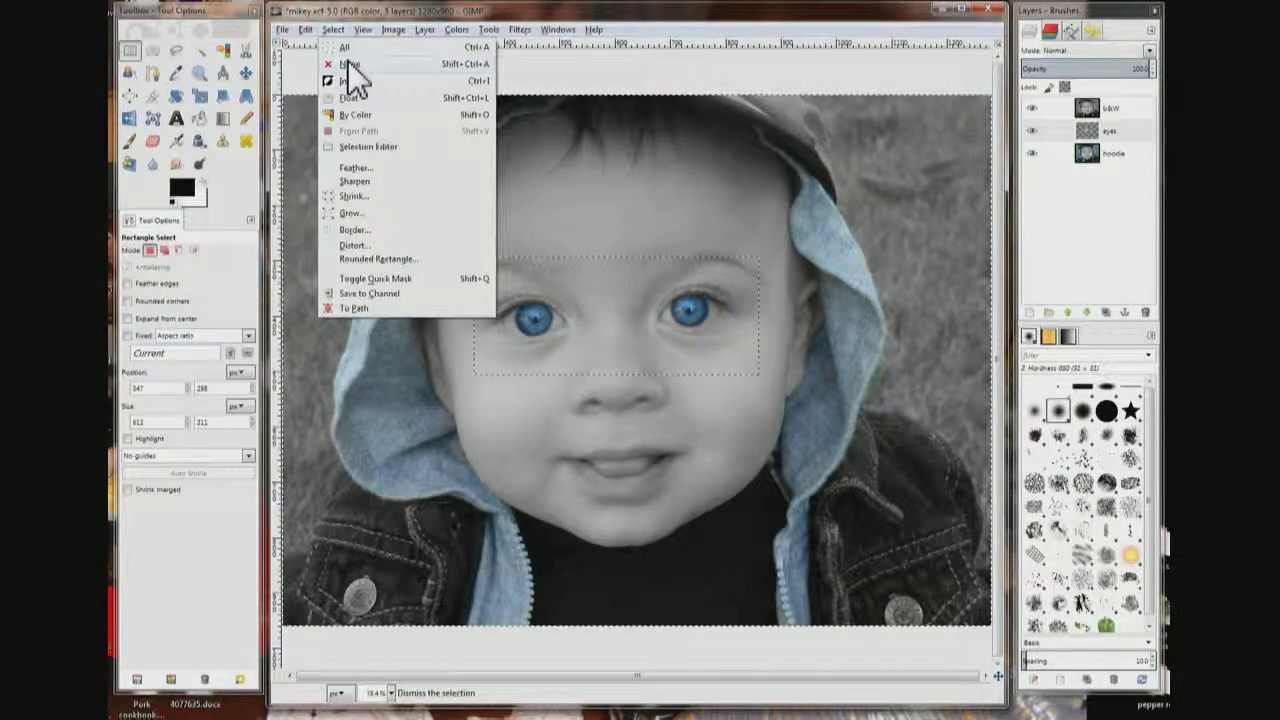
pyautogui.click(350, 64)
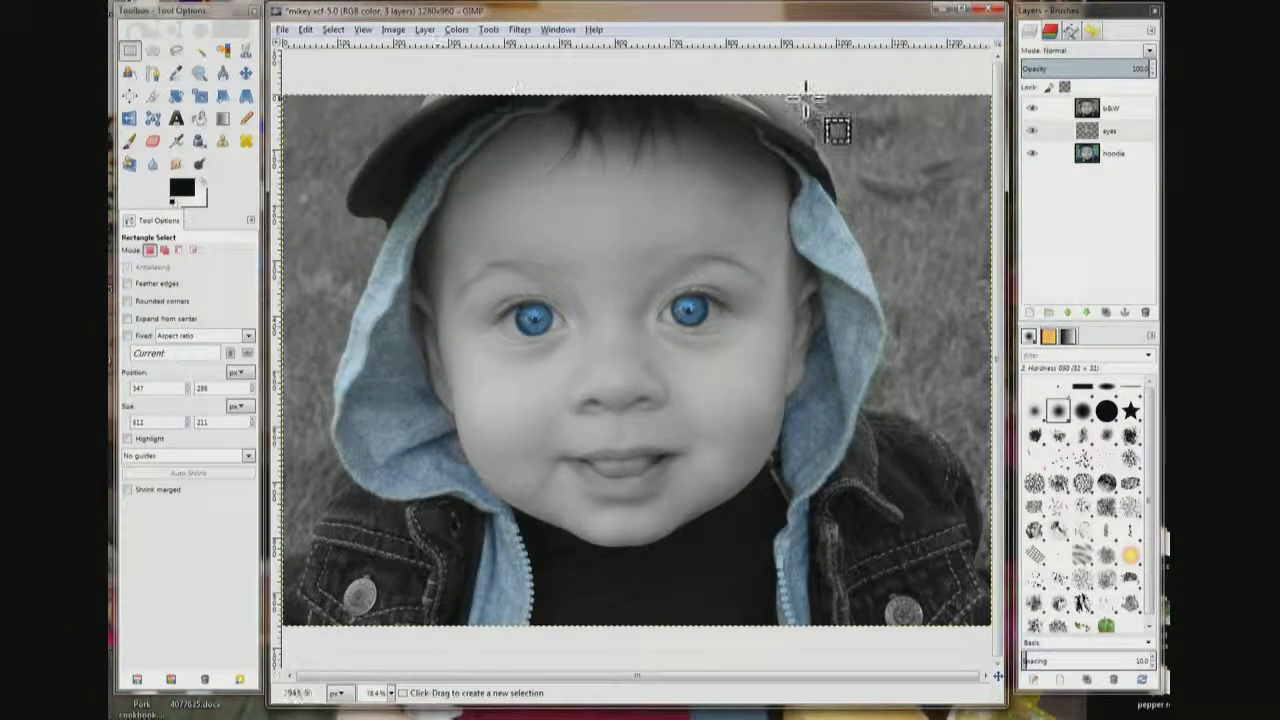
pyautogui.click(1132, 154)
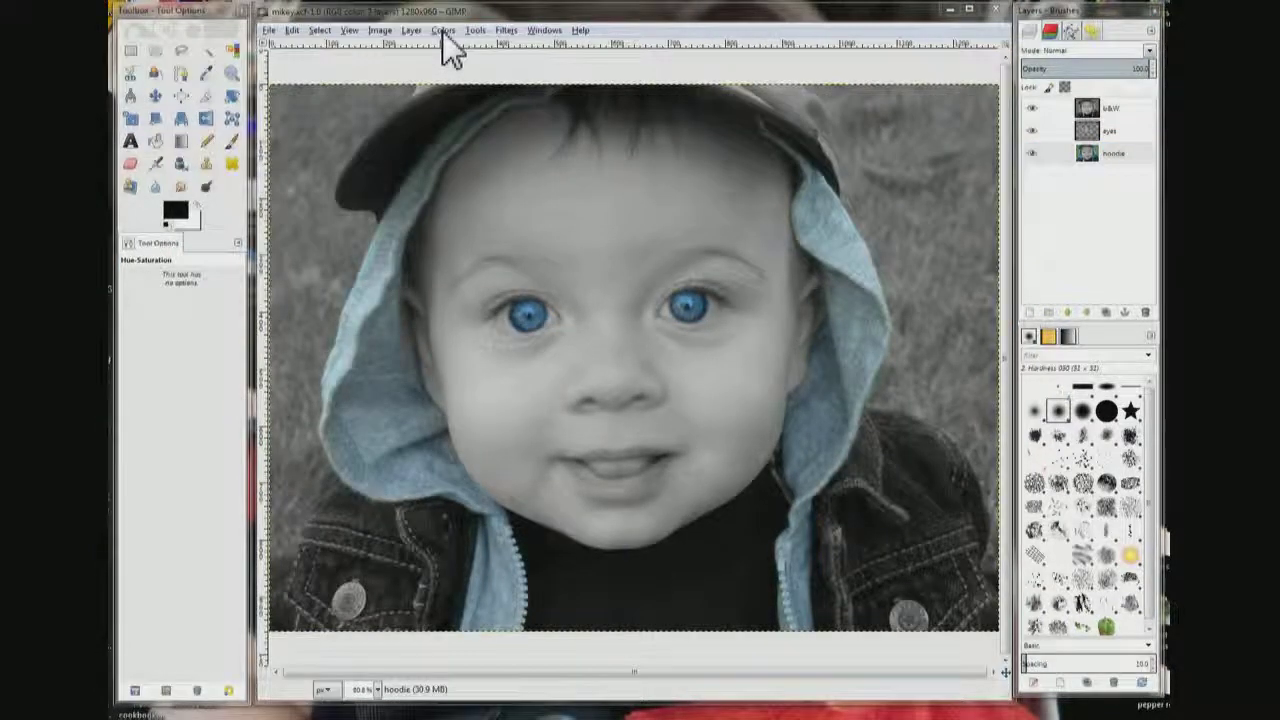
# Start a Hue-Saturation adjustment on the hoodie layer, try a purple shift, and set the hue to -13.
pyautogui.click(442, 31)
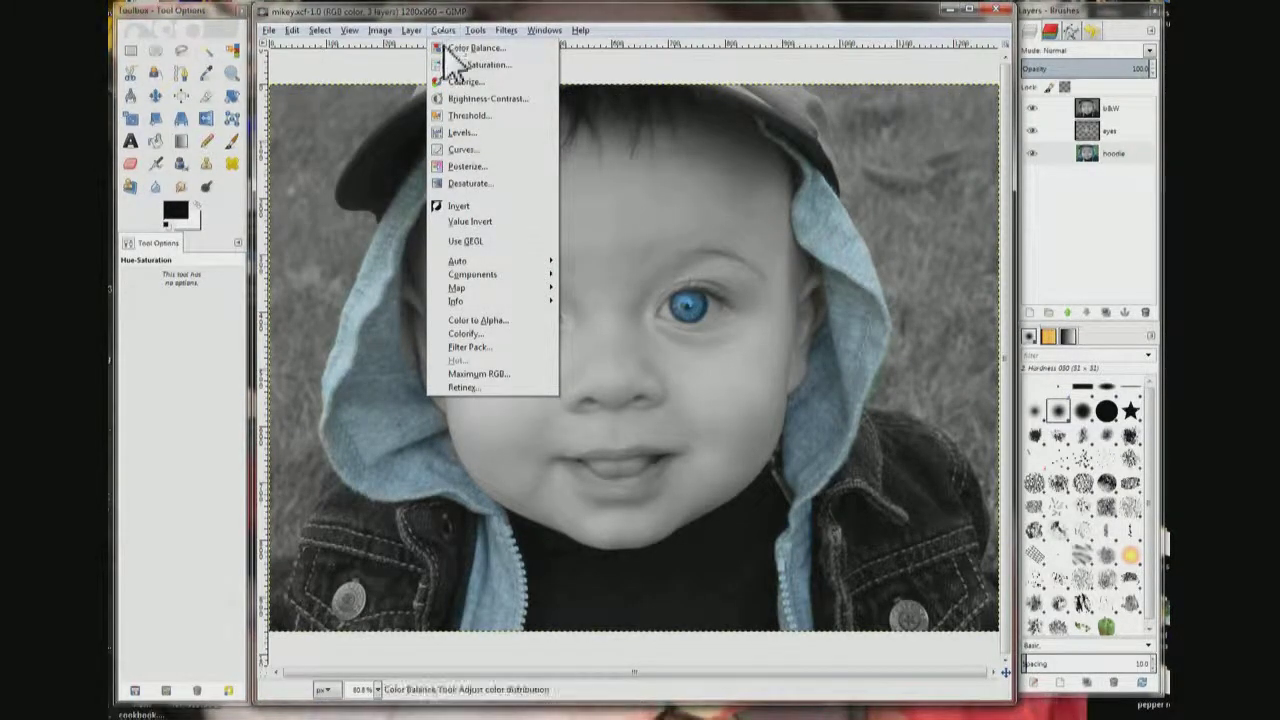
pyautogui.click(452, 66)
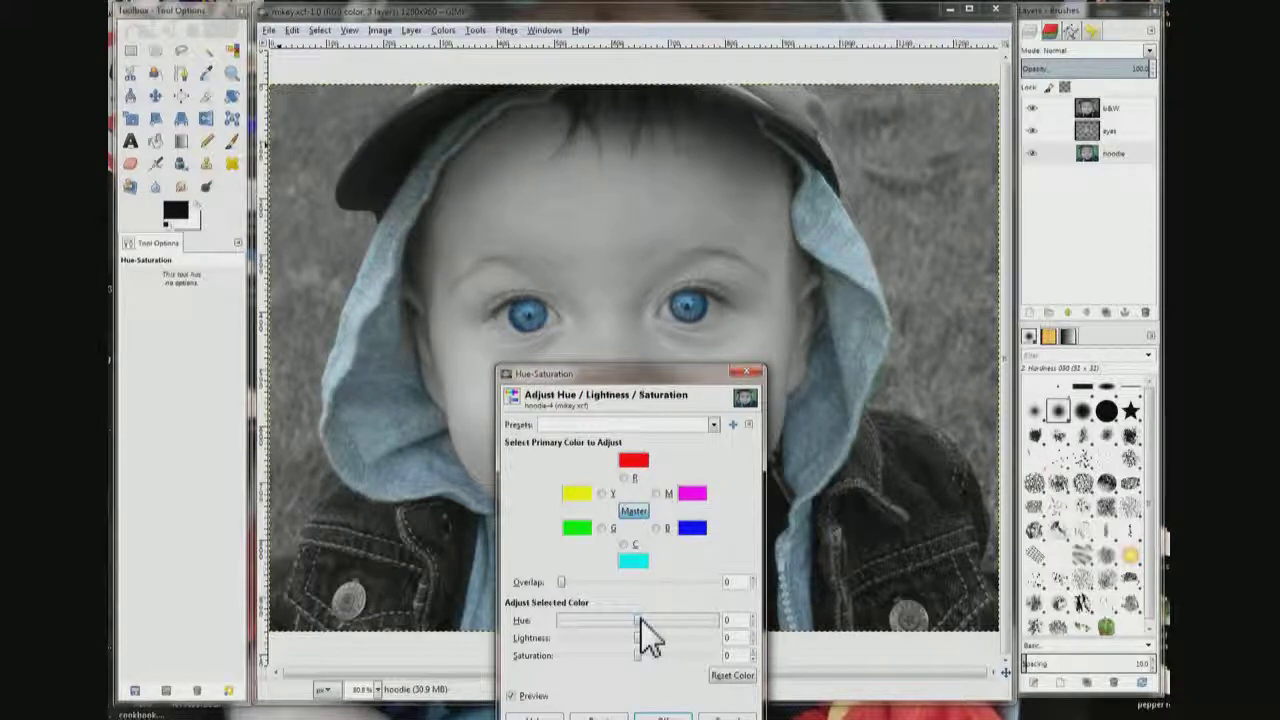
pyautogui.moveTo(640, 618)
pyautogui.mouseDown()
pyautogui.moveTo(740, 601)
pyautogui.moveTo(706, 622)
pyautogui.moveTo(666, 603)
pyautogui.moveTo(593, 620)
pyautogui.moveTo(637, 596)
pyautogui.moveTo(580, 622)
pyautogui.moveTo(617, 599)
pyautogui.moveTo(655, 603)
pyautogui.mouseUp()
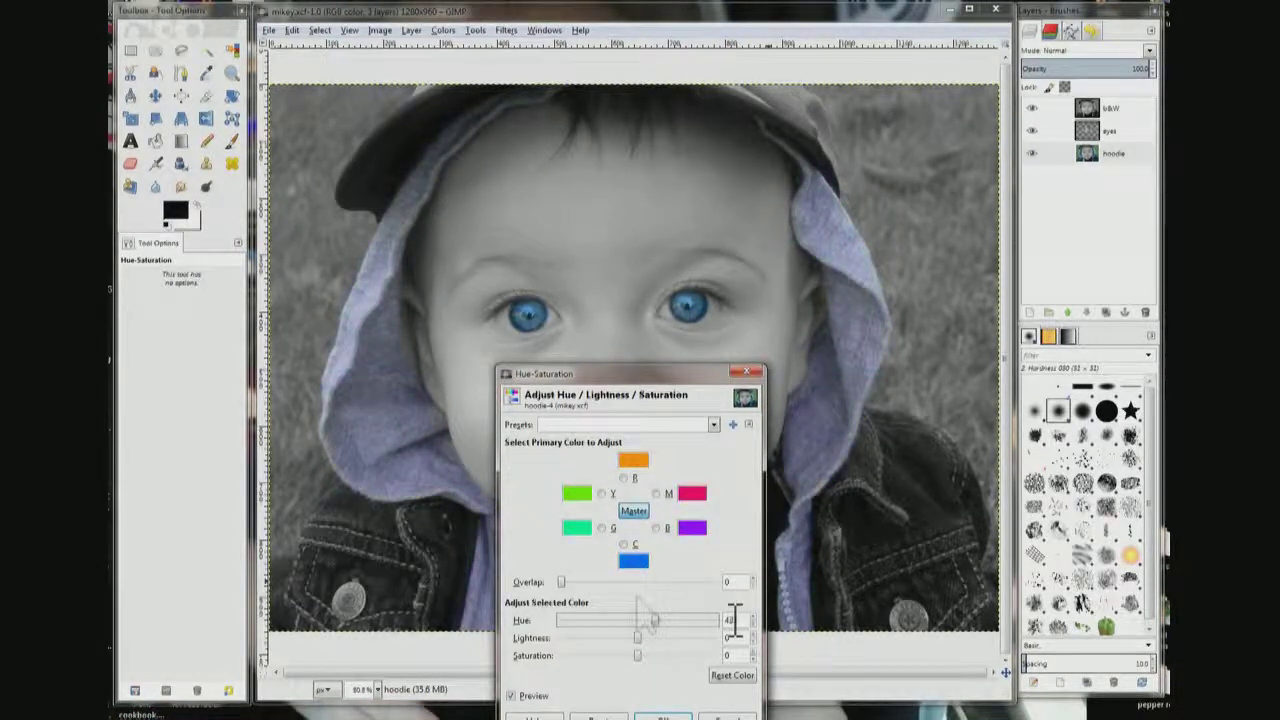
pyautogui.doubleClick(731, 620)
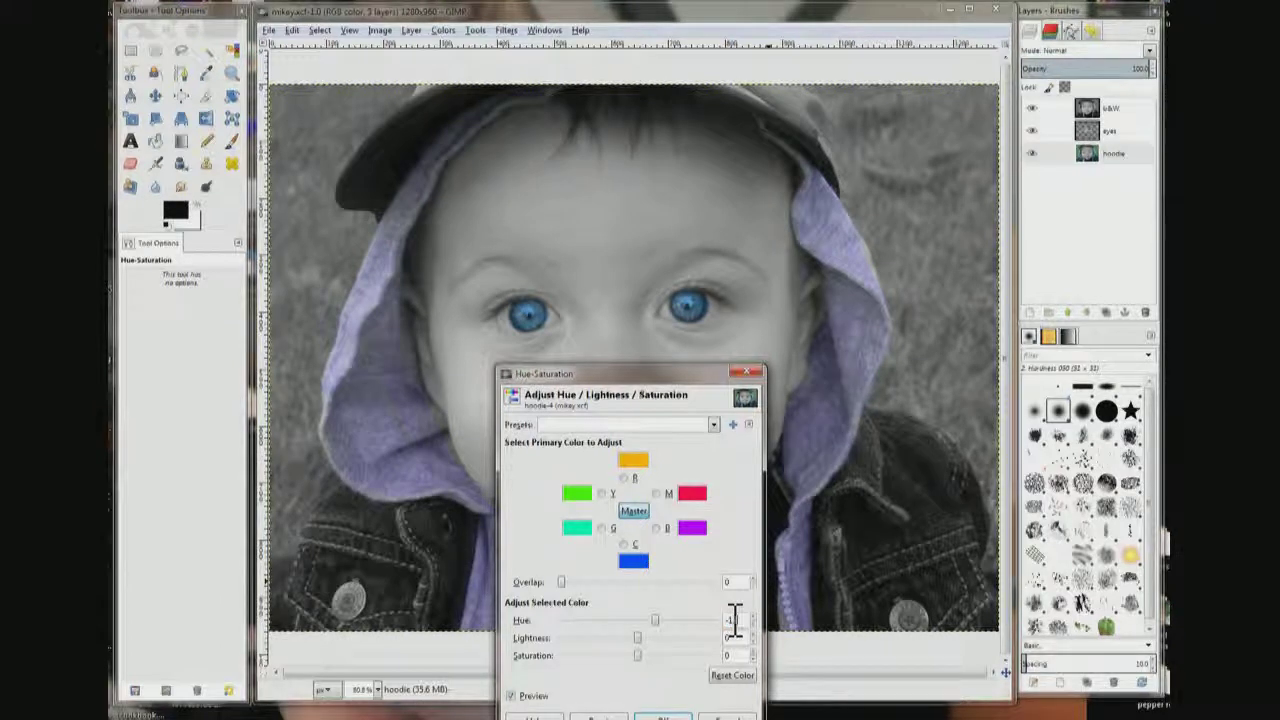
pyautogui.write('-13')
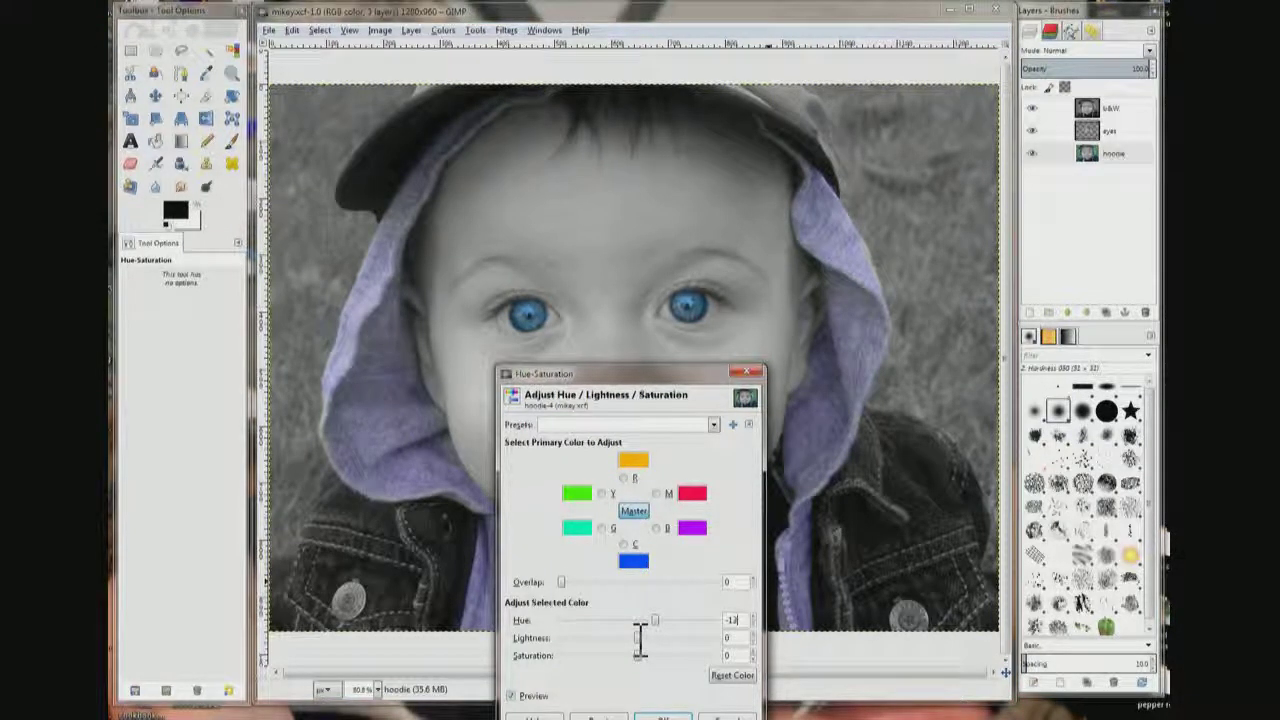
pyautogui.press('Tab')
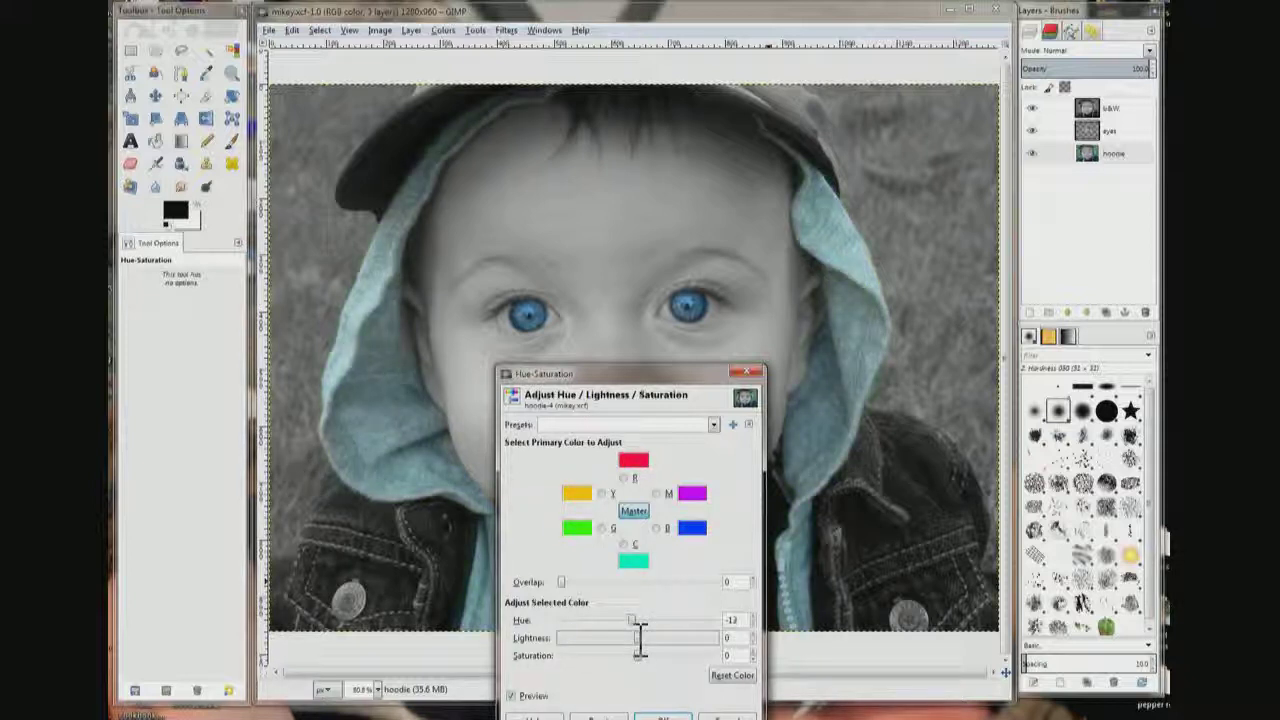
# Try the hoodie's lightness at 100 and 25, and set it to -13.
pyautogui.moveTo(639, 638); pyautogui.dragTo(720, 605)
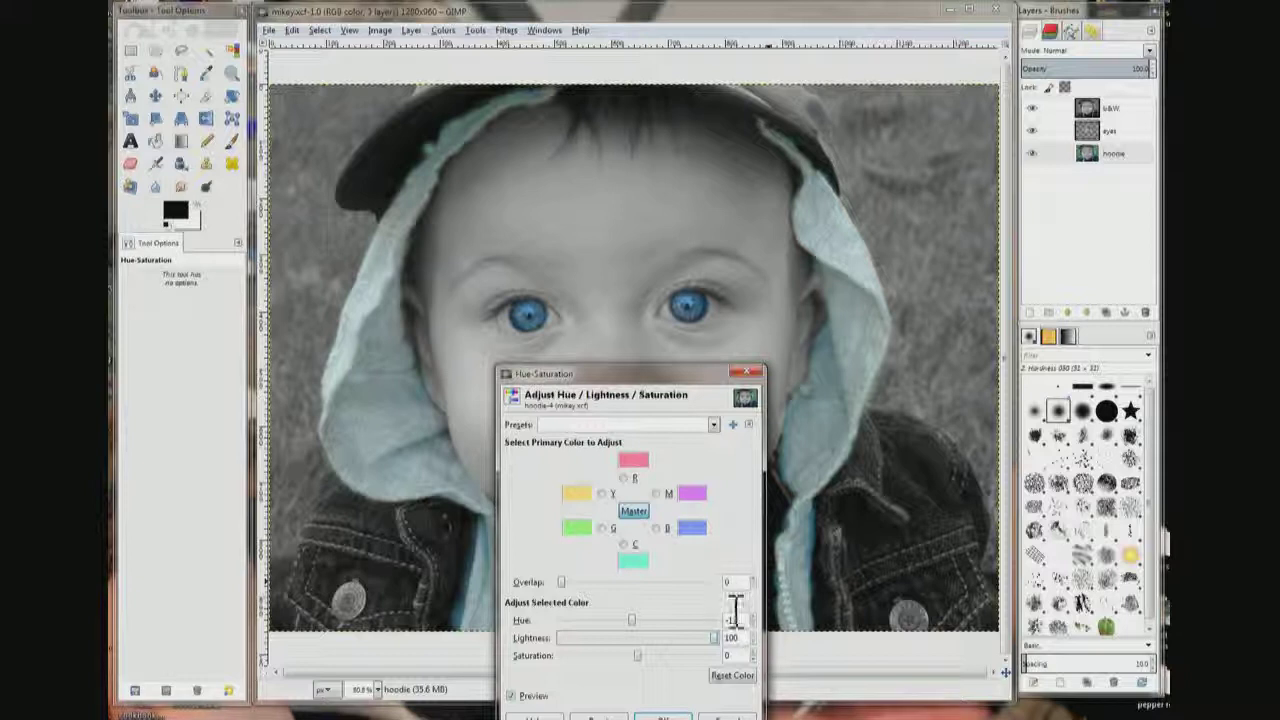
pyautogui.moveTo(732, 630); pyautogui.dragTo(660, 603)
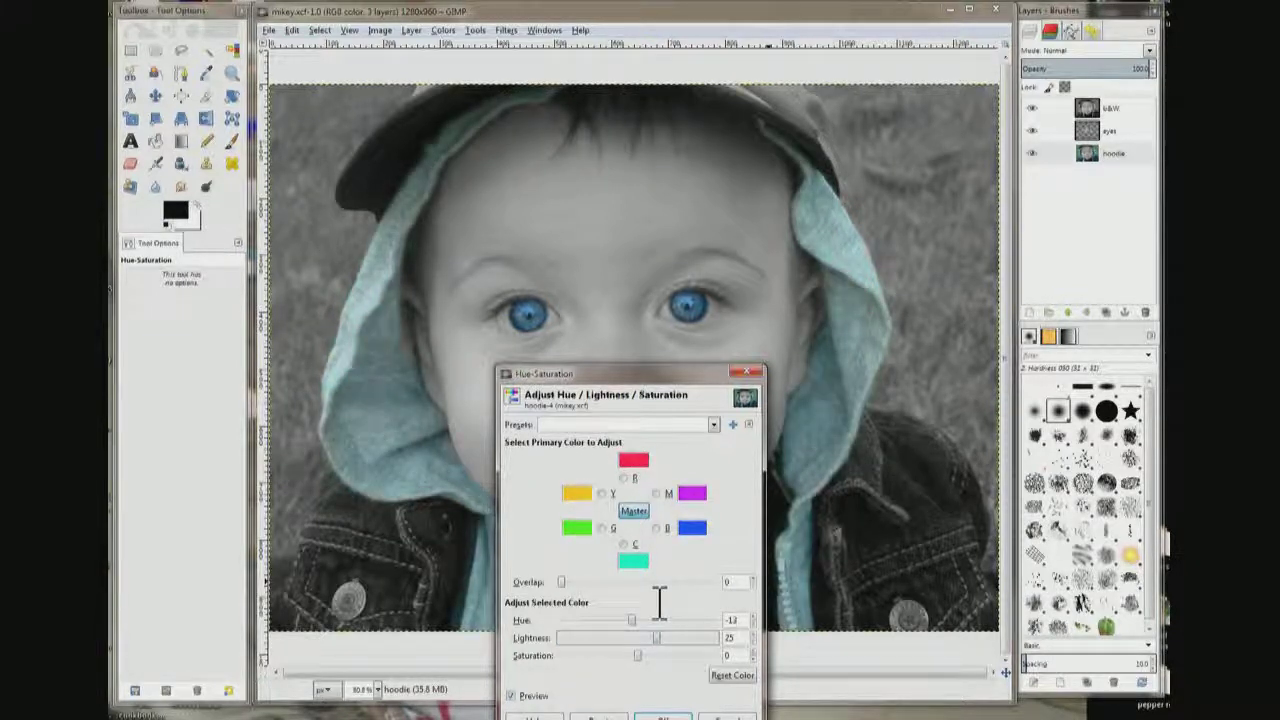
pyautogui.doubleClick(744, 638)
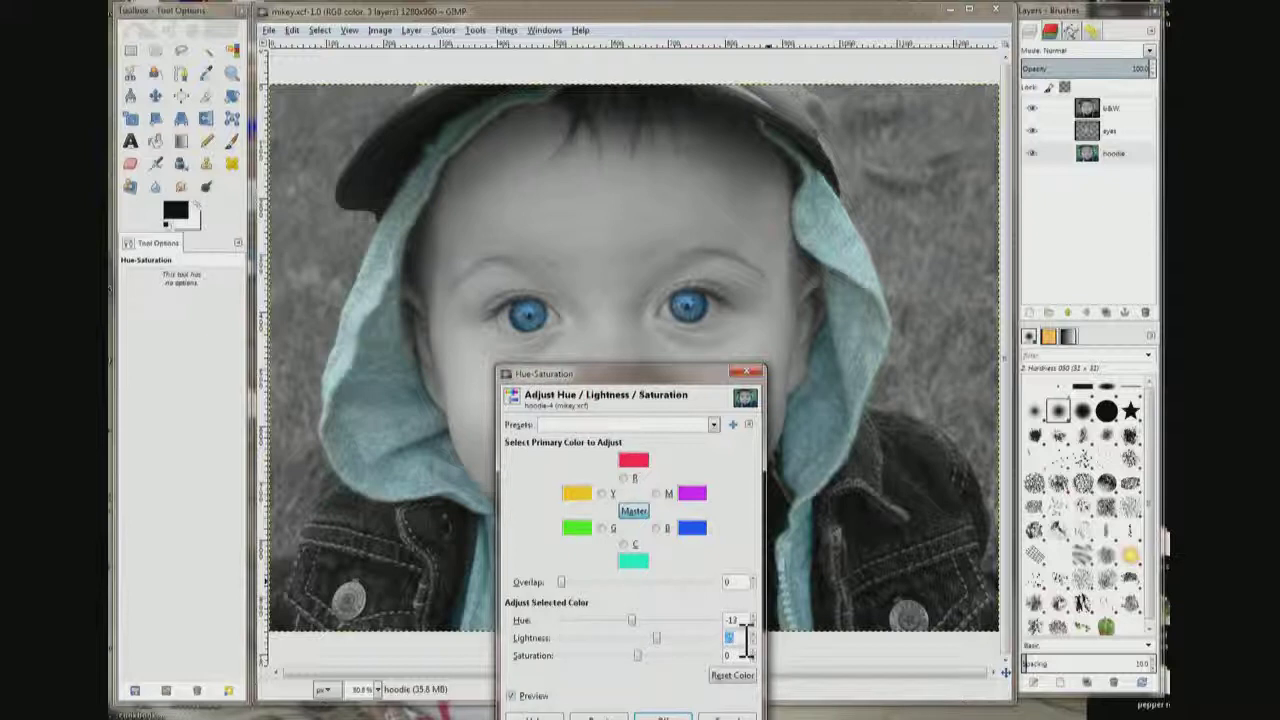
pyautogui.write('-')
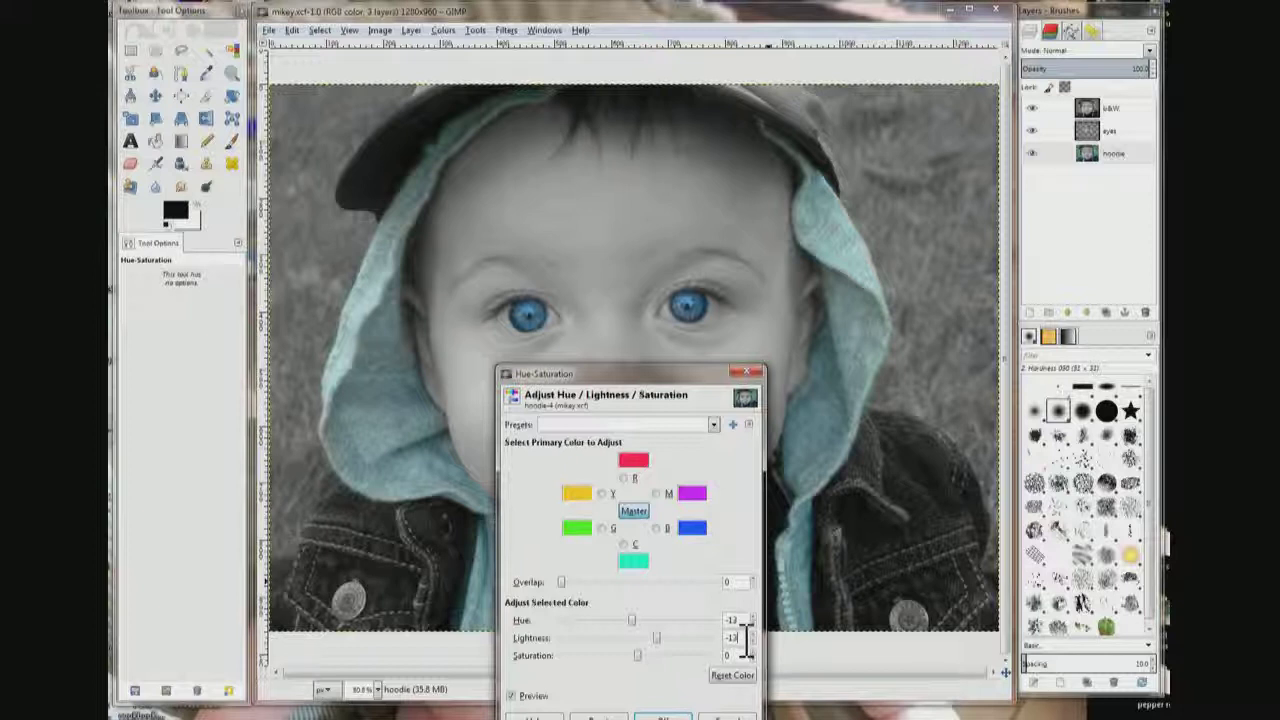
pyautogui.write('13')
pyautogui.press('Tab')
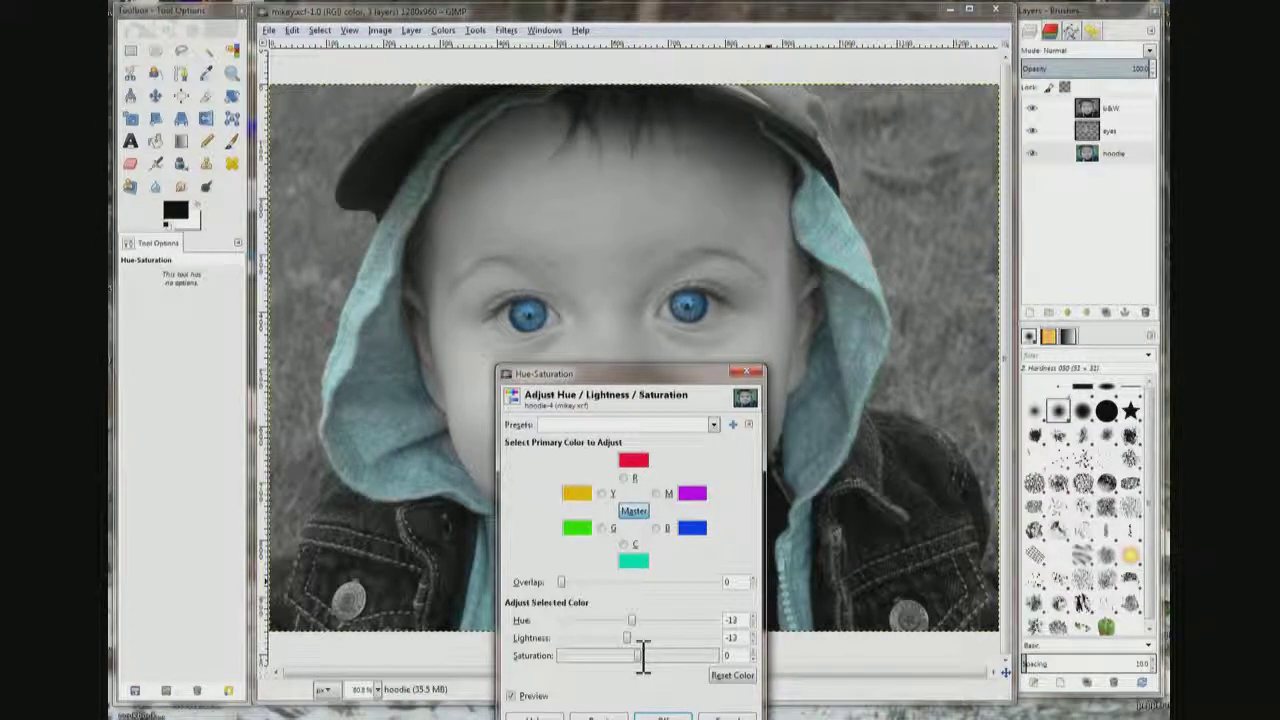
# Try the hoodie's saturation at 100 and -100, and set it to 40.
pyautogui.moveTo(645, 655); pyautogui.dragTo(743, 620)
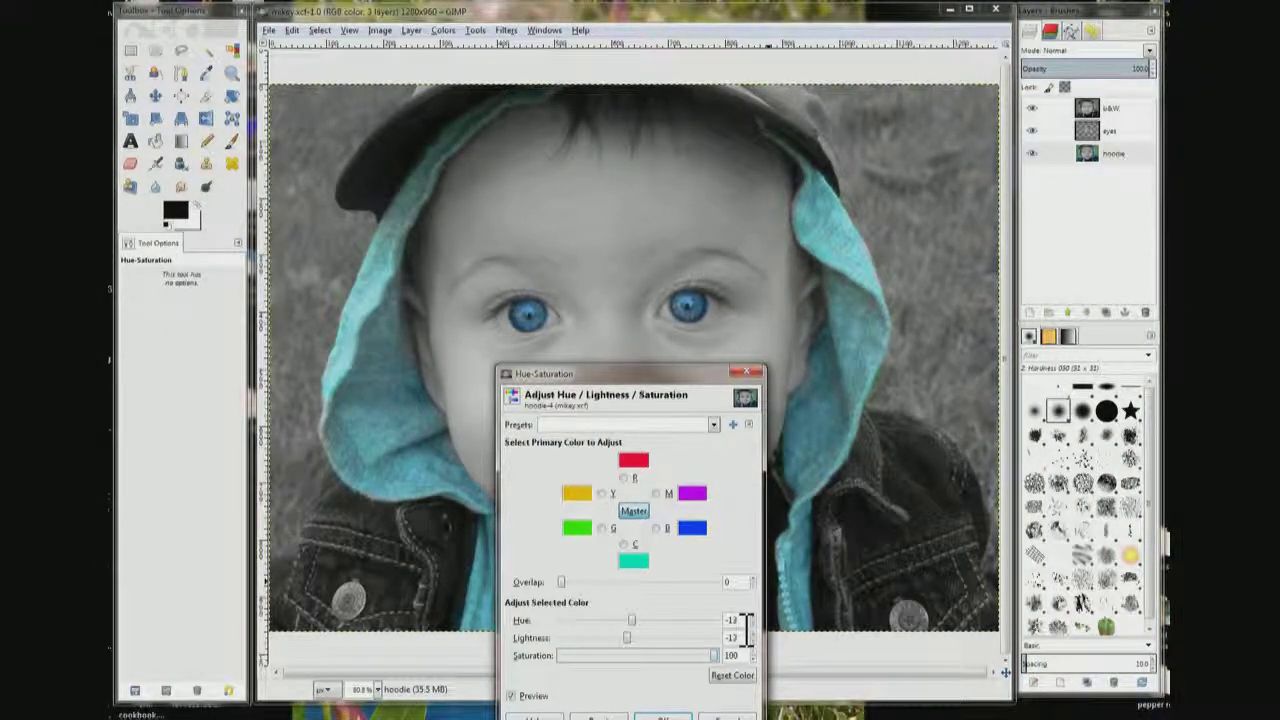
pyautogui.moveTo(745, 630); pyautogui.dragTo(547, 635)
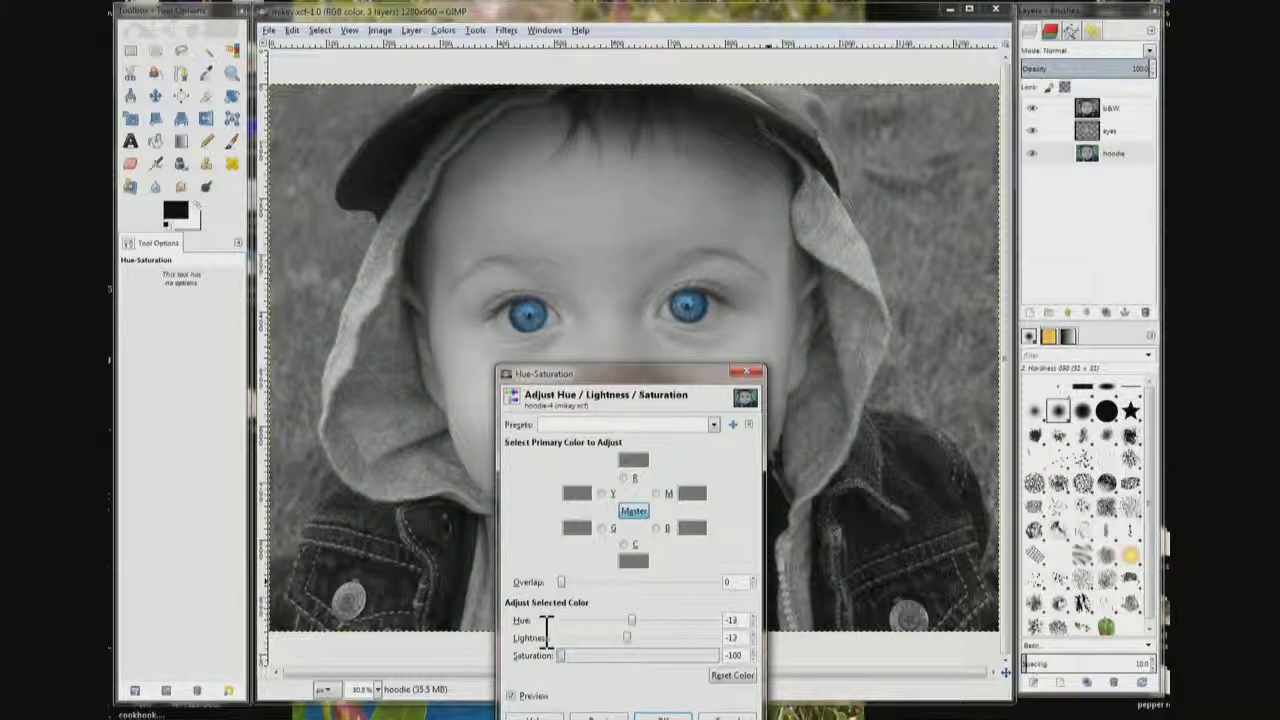
pyautogui.moveTo(565, 637); pyautogui.dragTo(655, 640)
pyautogui.doubleClick(746, 657)
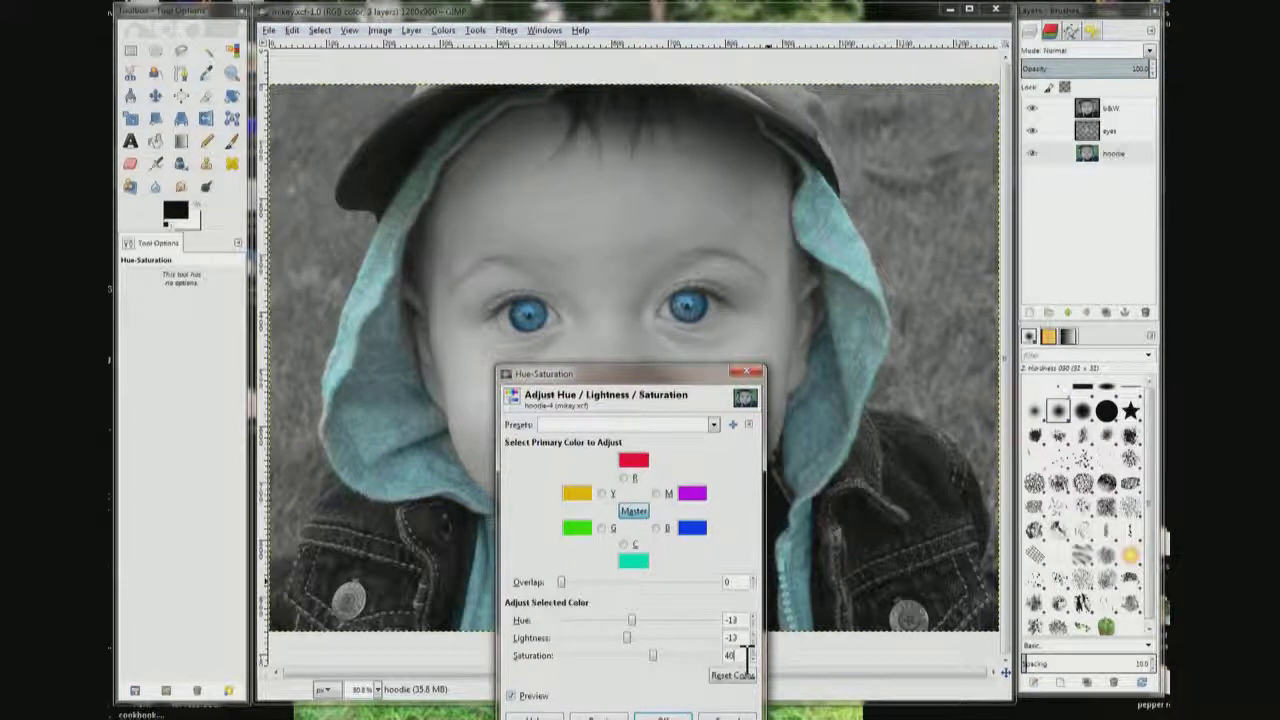
pyautogui.write('40')
pyautogui.press('Return')
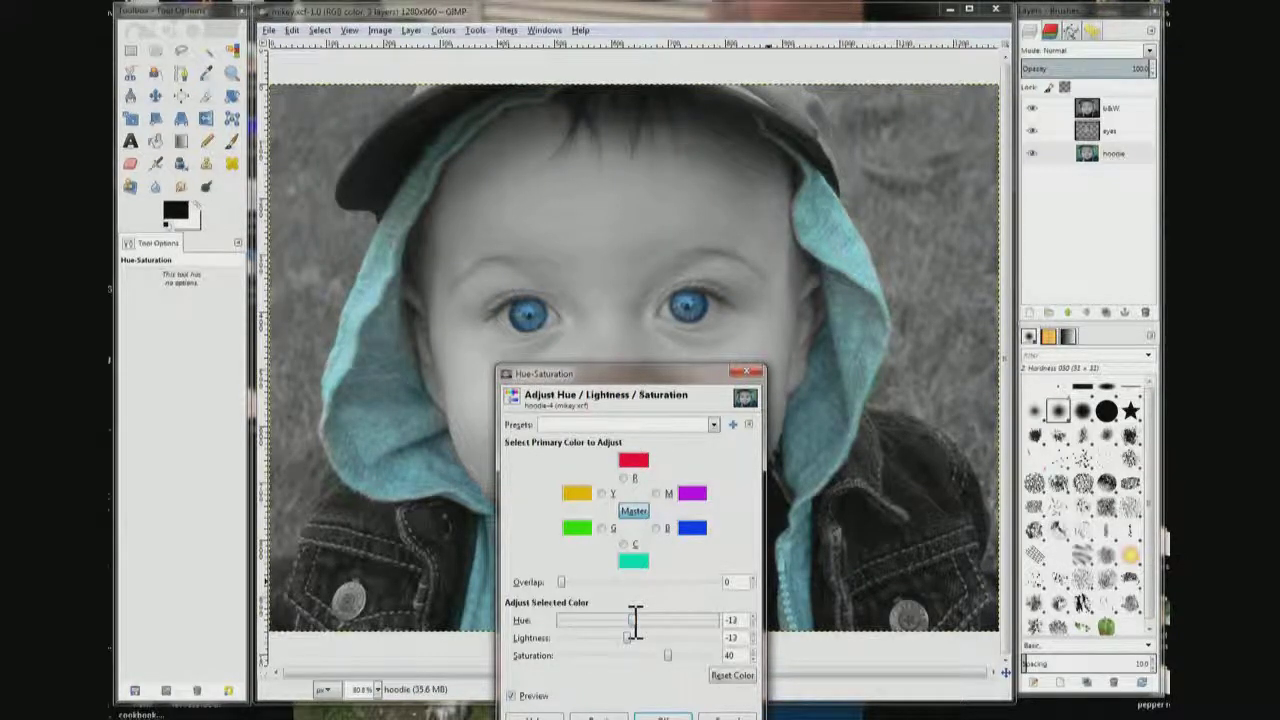
# Shift the hoodie's hue to 17 and reduce its saturation to 6, completing the Hue-Saturation adjustment.
pyautogui.moveTo(637, 617); pyautogui.dragTo(648, 618)
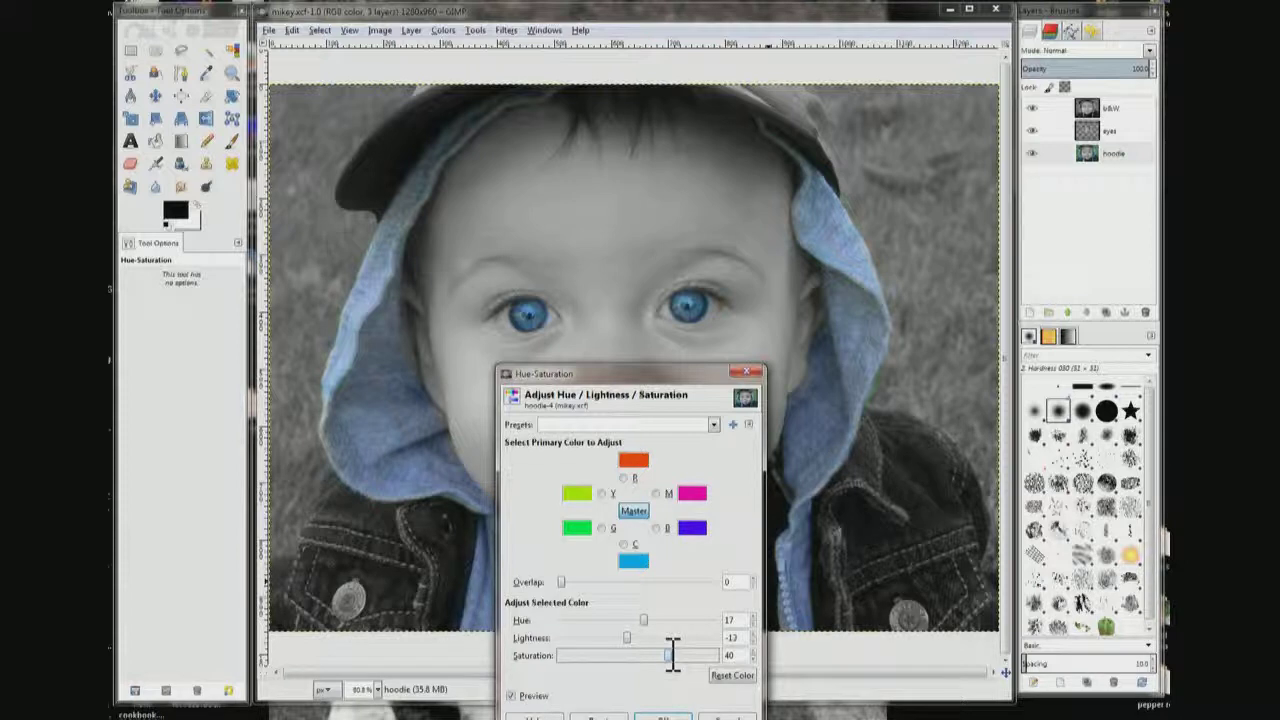
pyautogui.moveTo(672, 655); pyautogui.dragTo(657, 655)
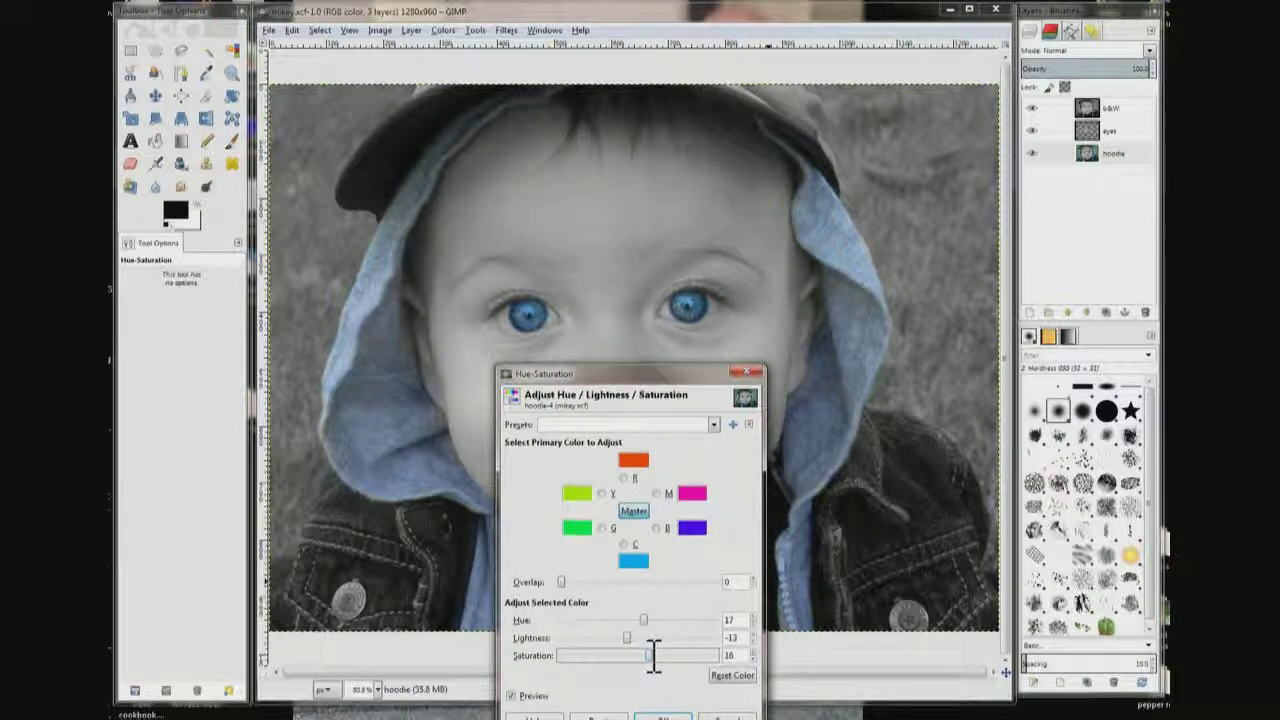
pyautogui.moveTo(651, 655); pyautogui.dragTo(647, 656)
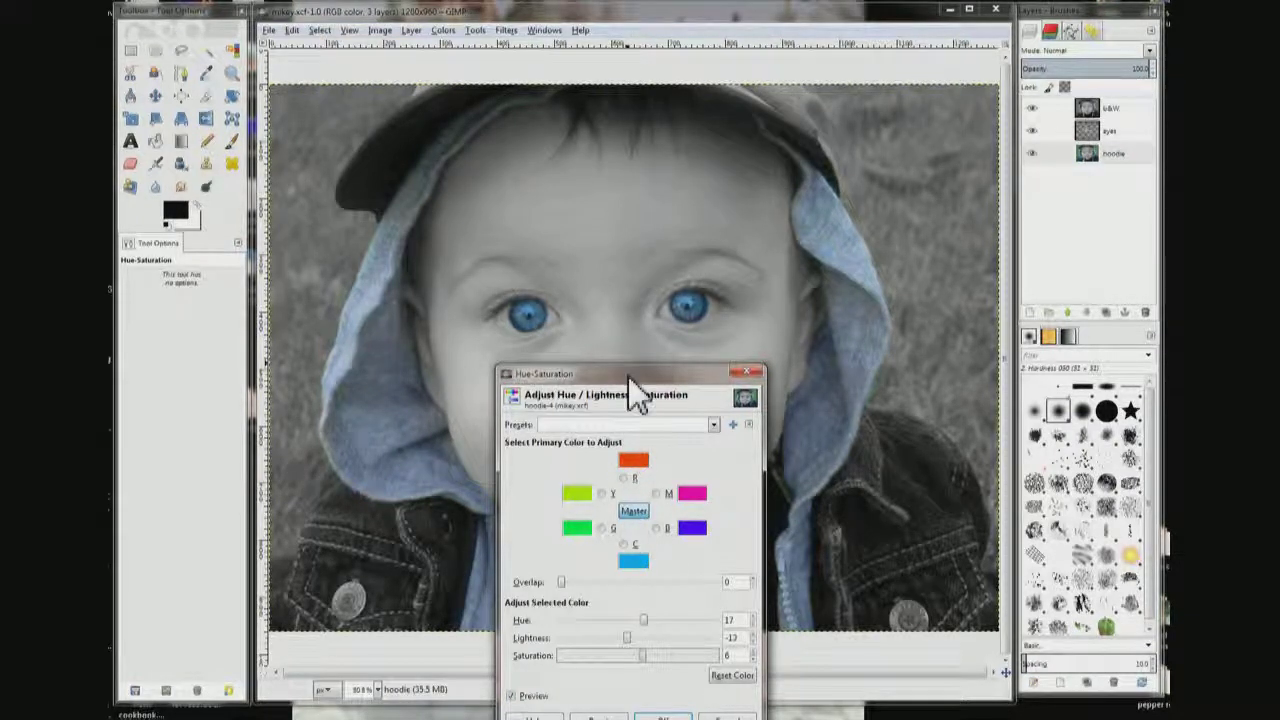
pyautogui.moveTo(628, 376); pyautogui.dragTo(607, 210)
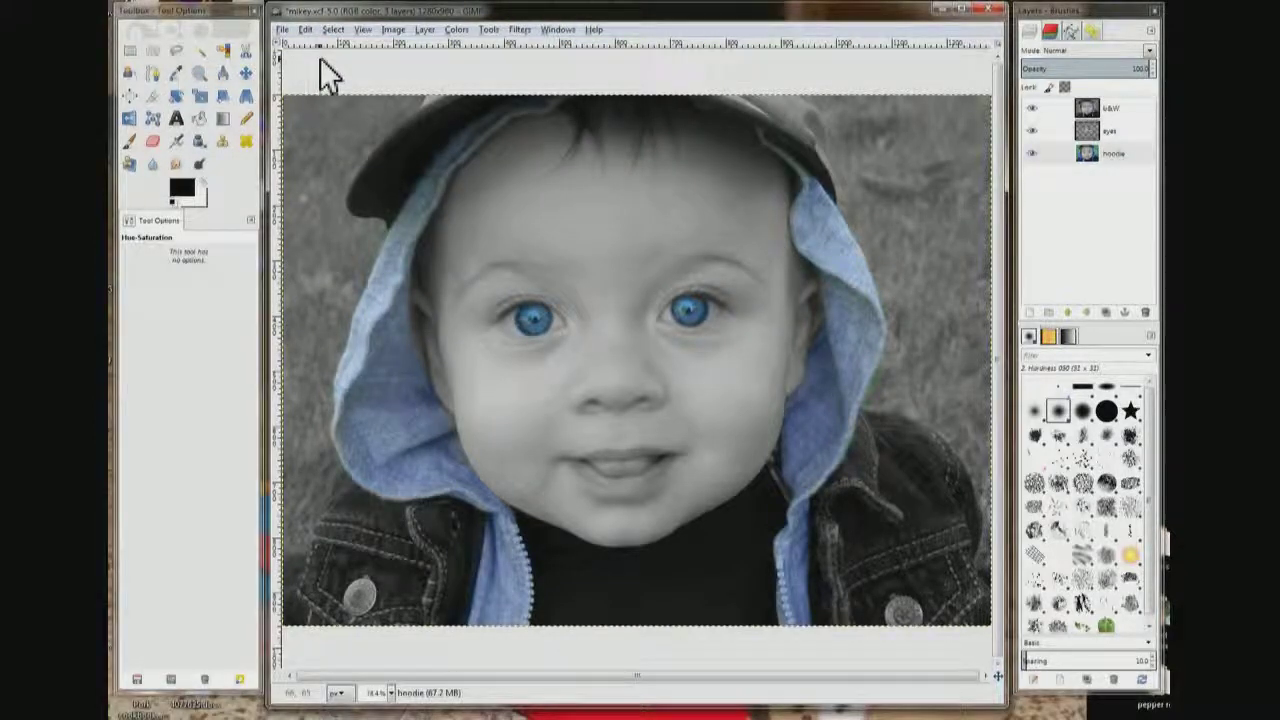
# Save the layered project and export the image to the Desktop as 2mikey.png with the layers merged into a PNG.
pyautogui.click(285, 30)
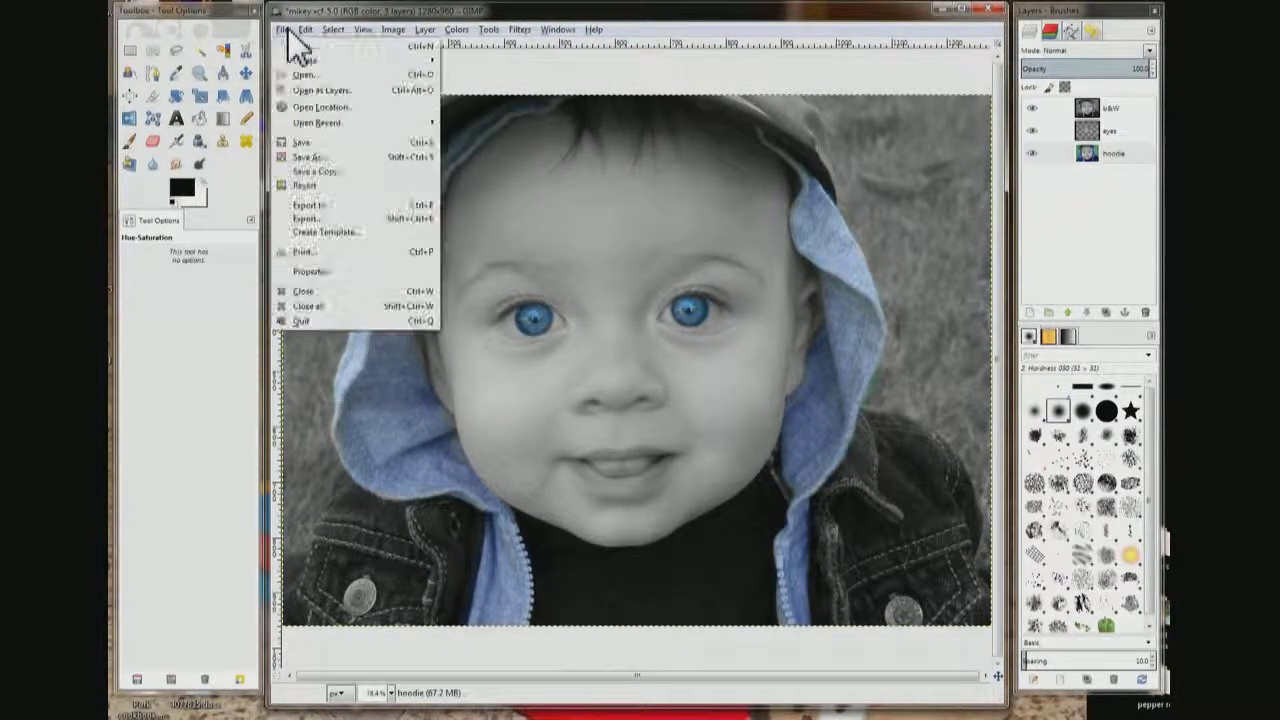
pyautogui.click(291, 142)
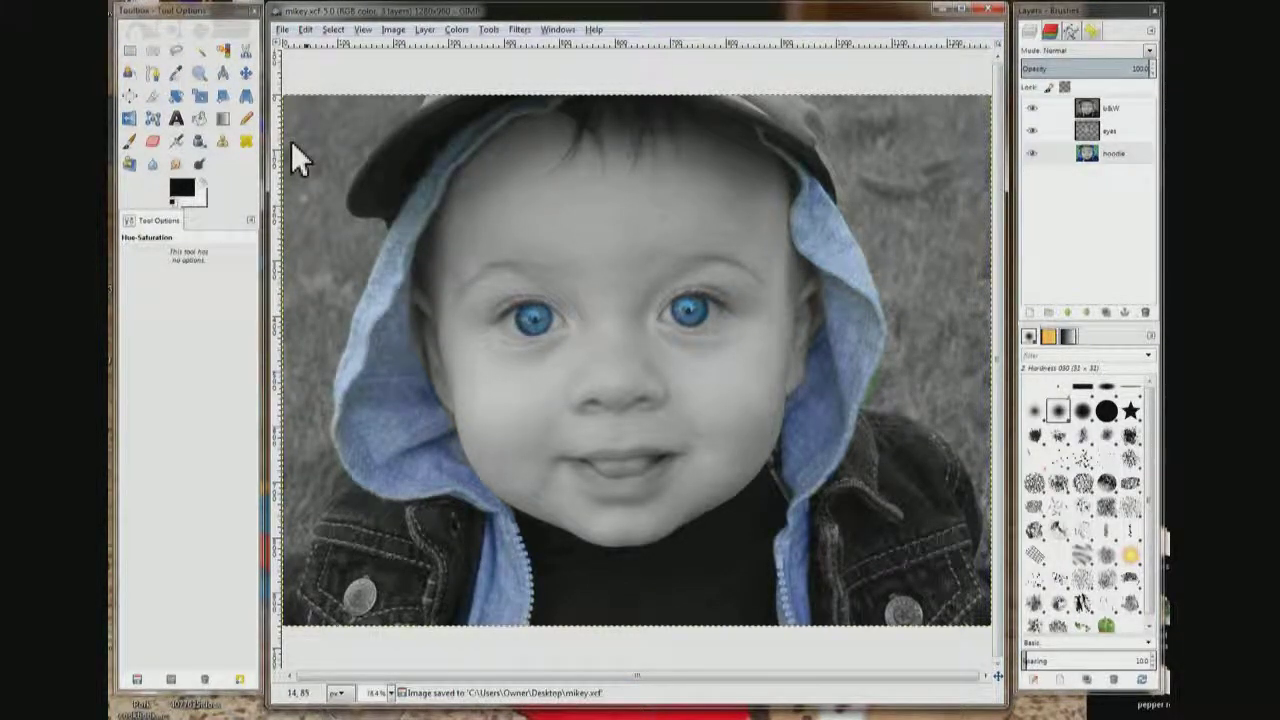
pyautogui.click(284, 29)
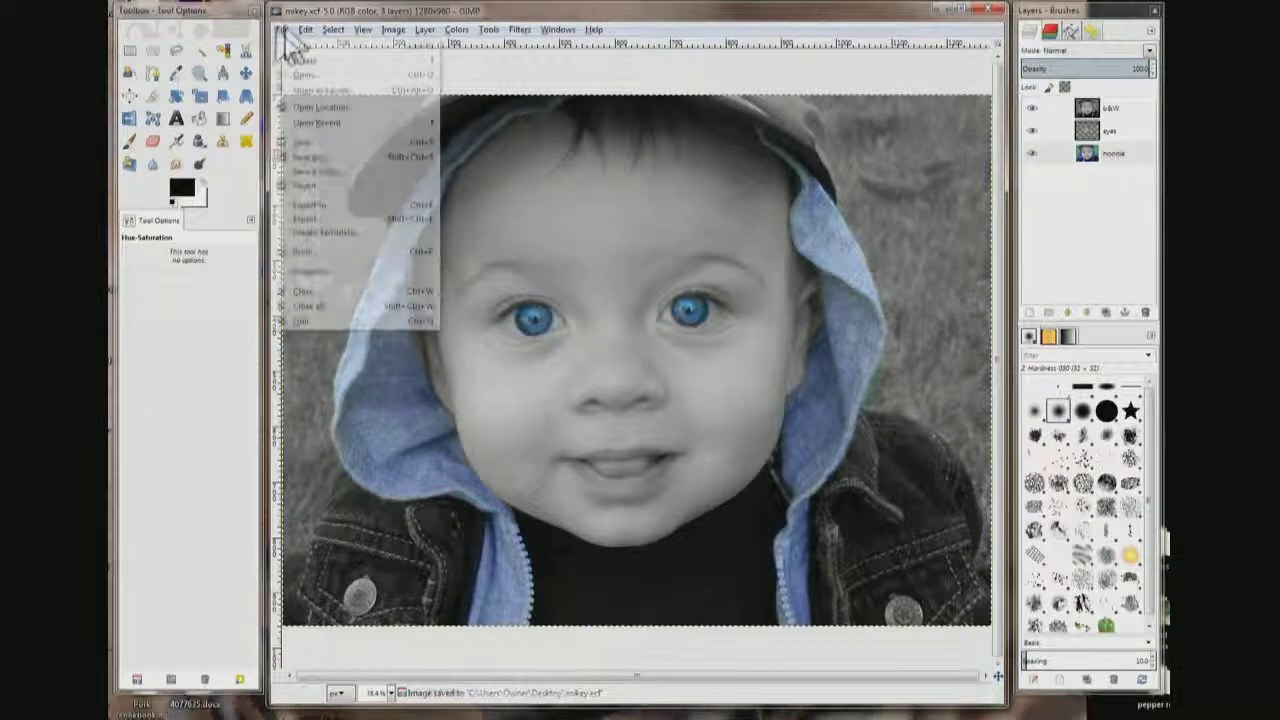
pyautogui.click(311, 218)
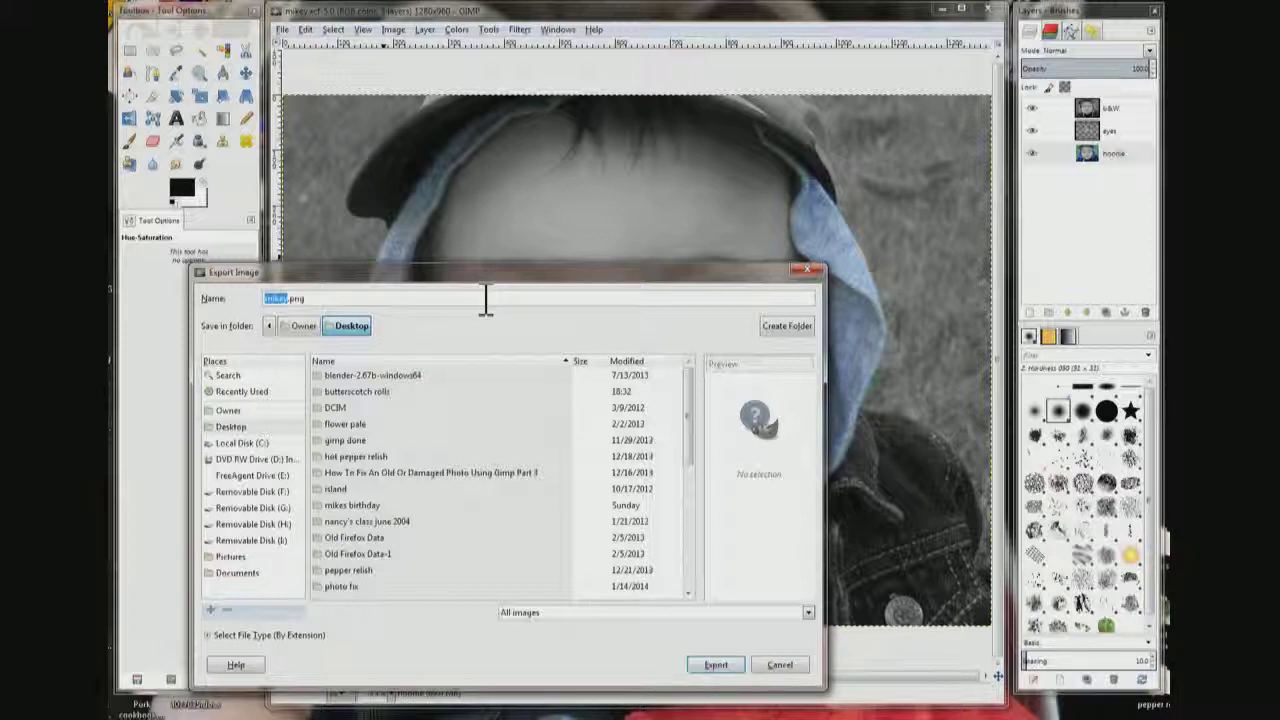
pyautogui.press('Home')
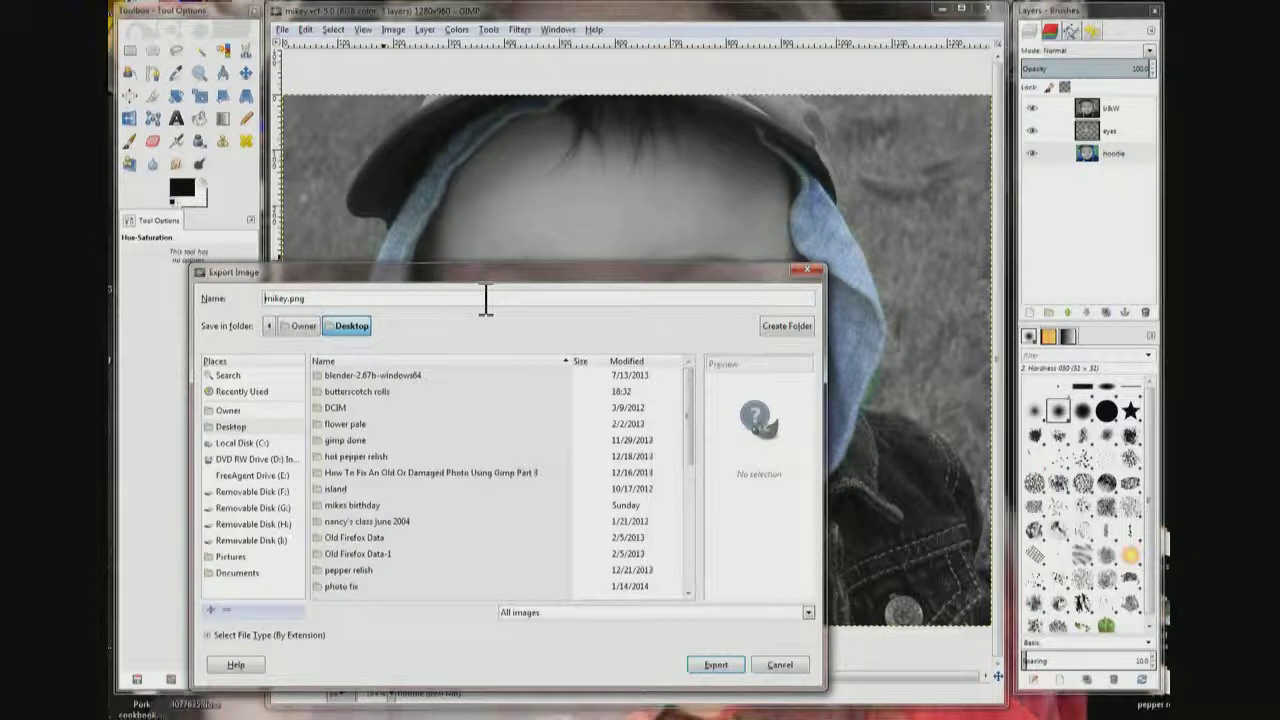
pyautogui.write('2')
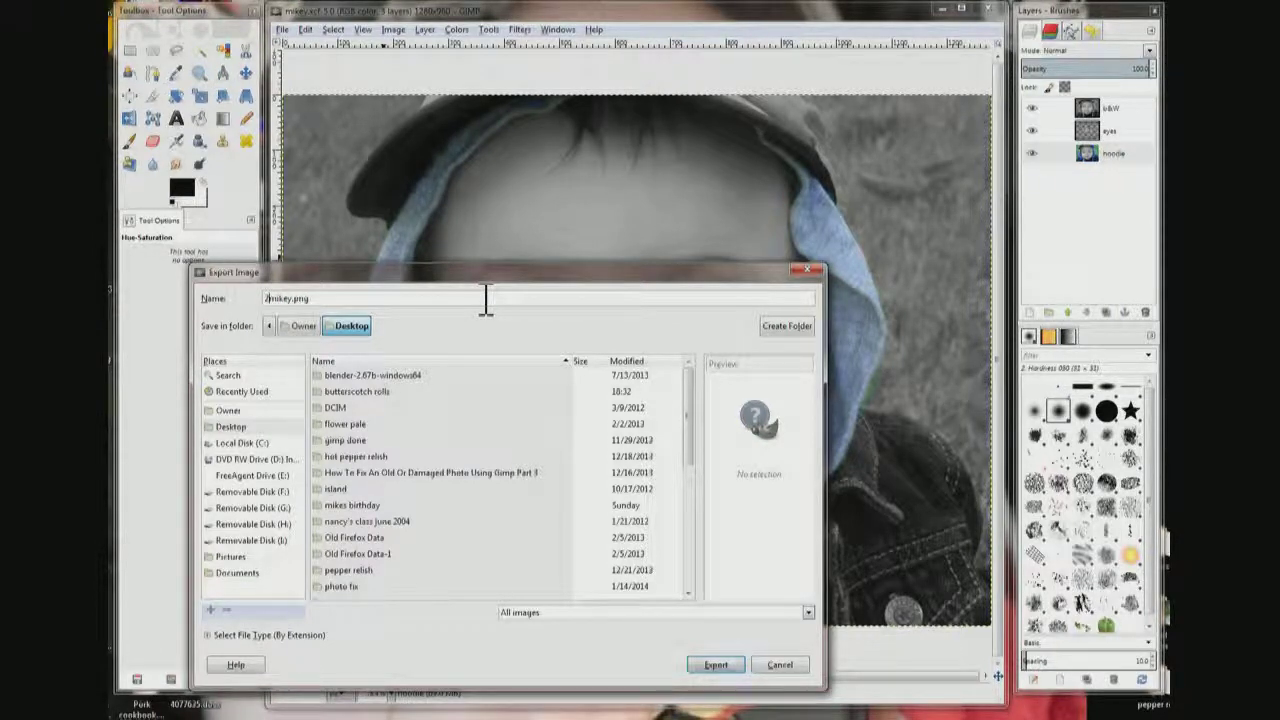
pyautogui.press('Return')
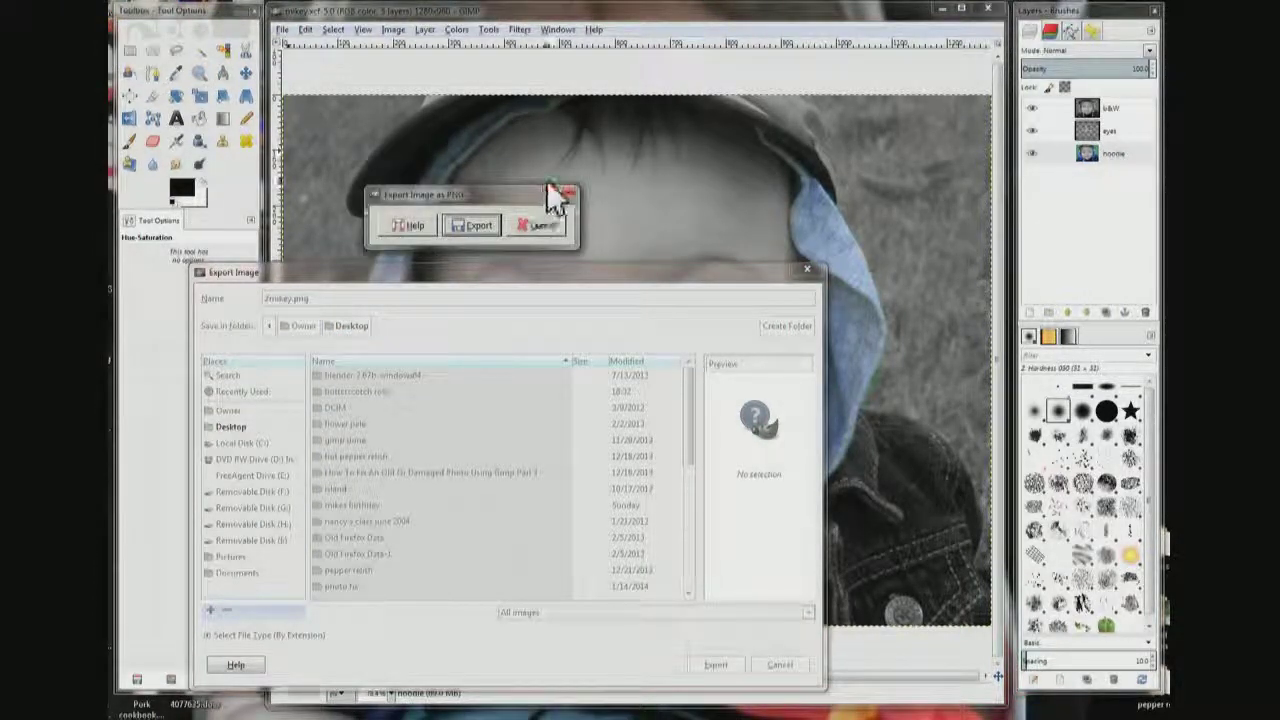
pyautogui.click(470, 224)
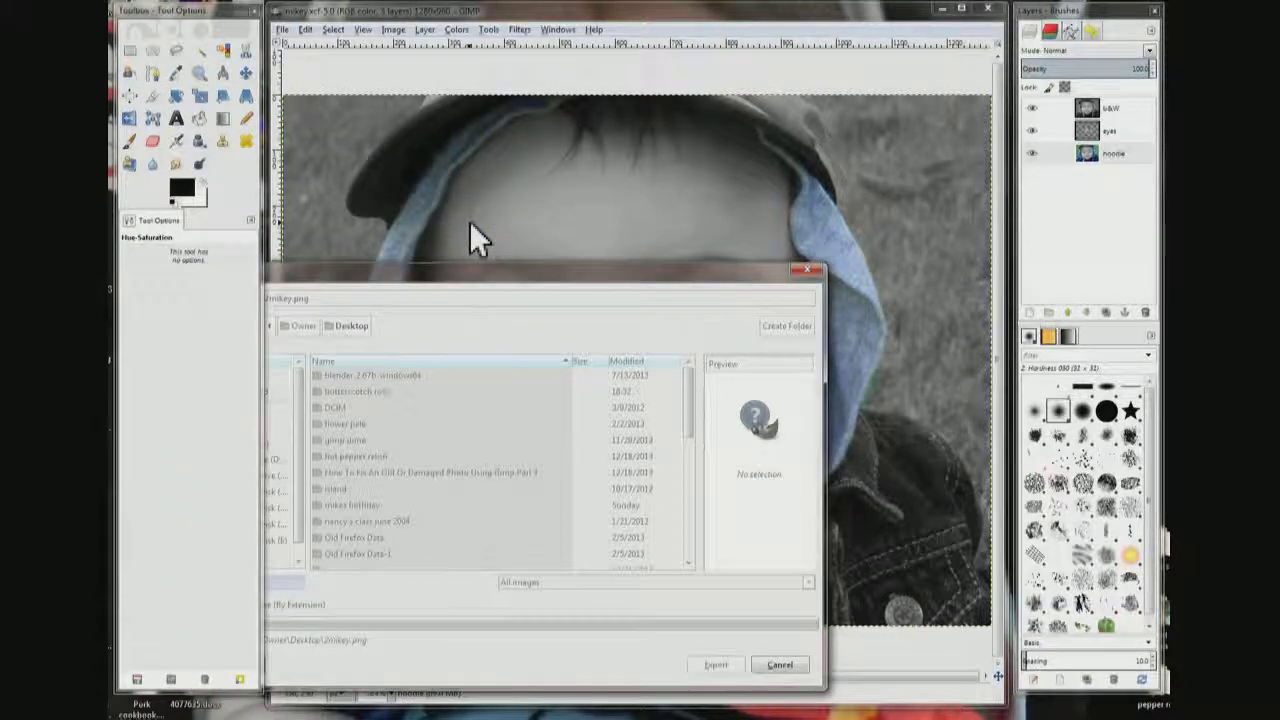